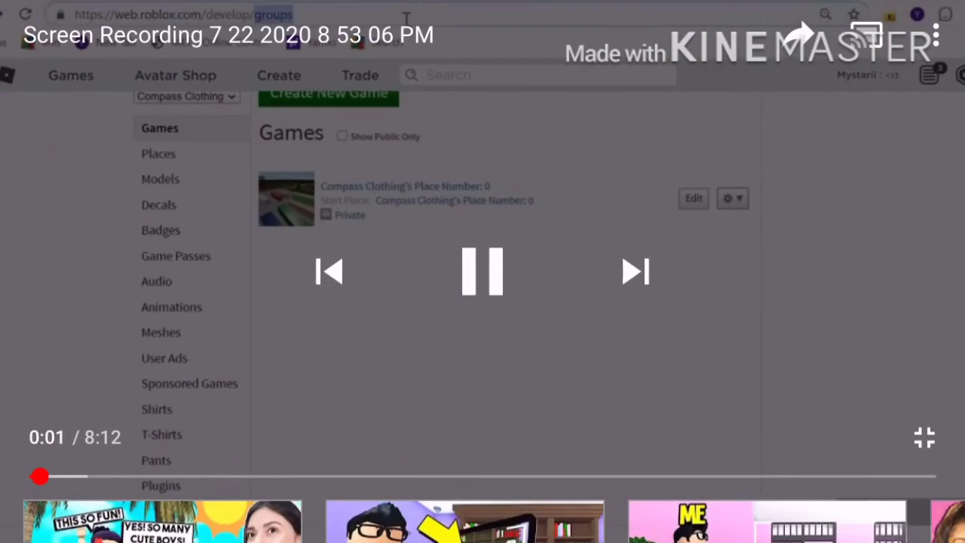
- Browse Pinterest's cute wallpaper results for the peach "Radiate Positivity" design, open its pin and save the image
triple_click(407, 18)
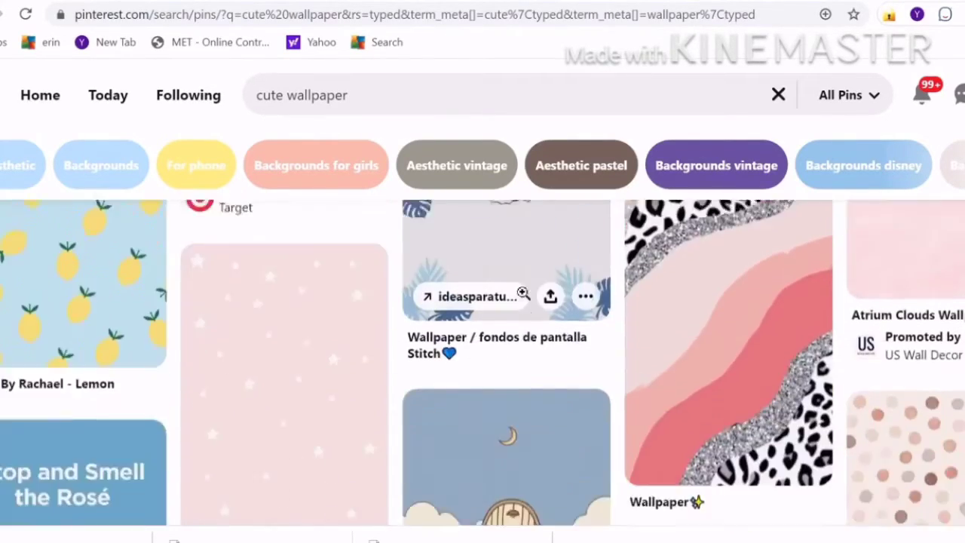
scroll(523, 294, down, 12)
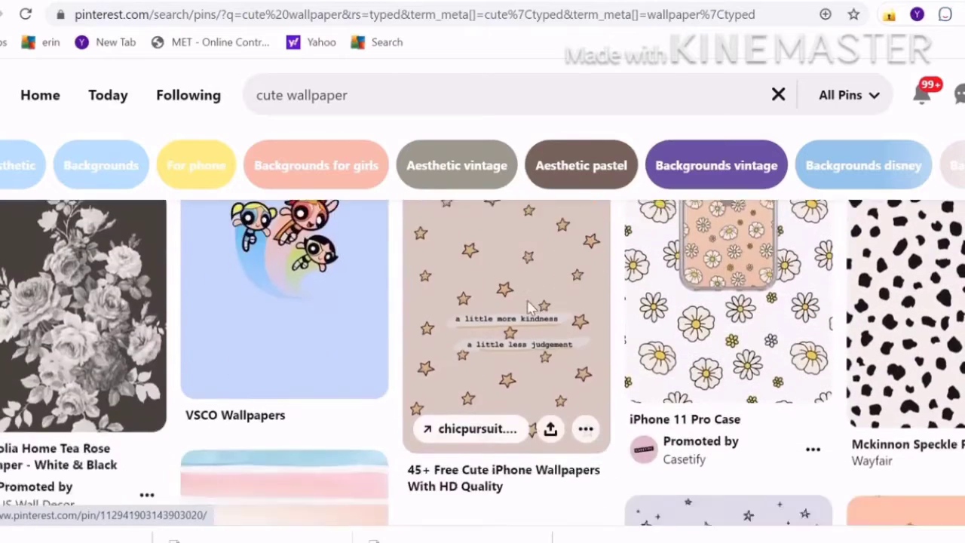
scroll(531, 307, down, 6)
scroll(531, 308, up, 2)
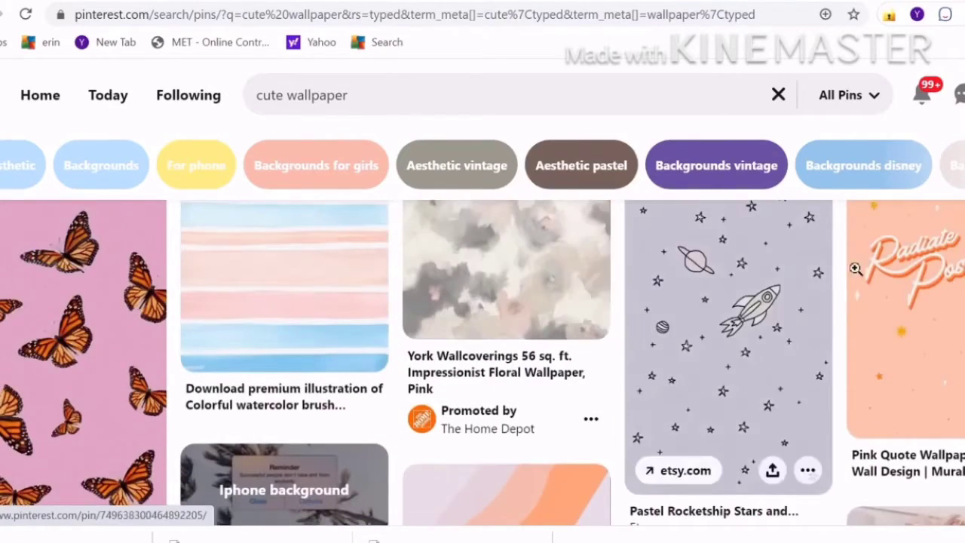
click(865, 279)
right_click(325, 382)
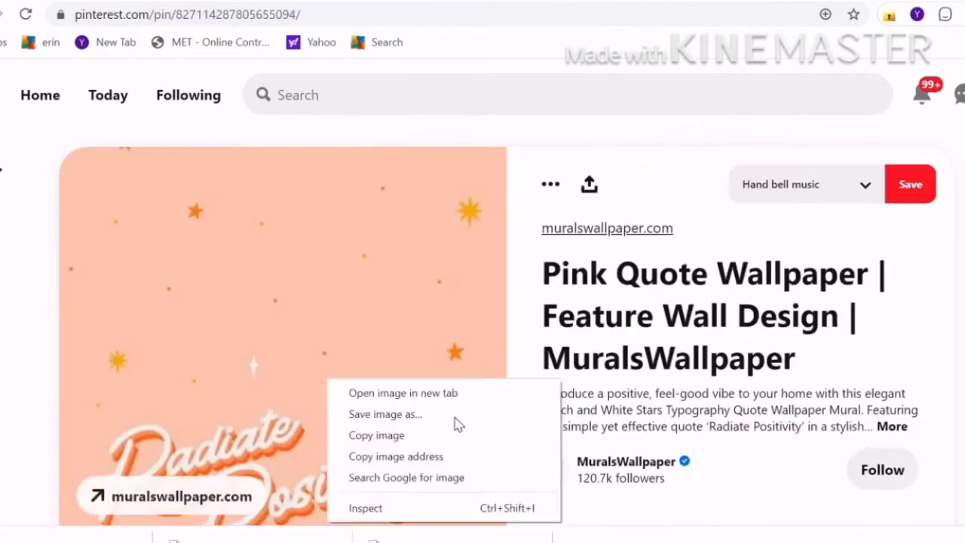
click(392, 414)
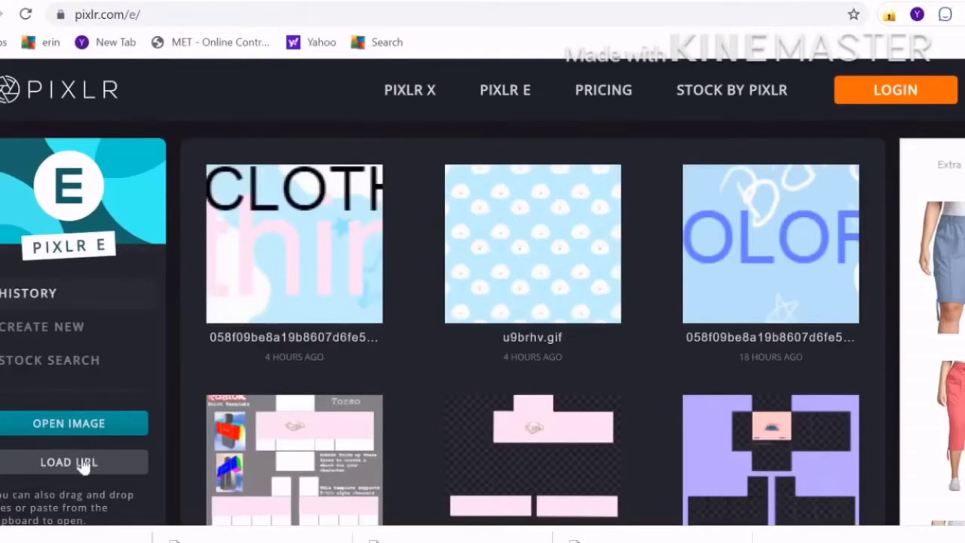
- Switch to Pixlr E and open the blank Roblox shirt template image from the Downloads folder
click(75, 423)
scroll(41, 256, down, 1)
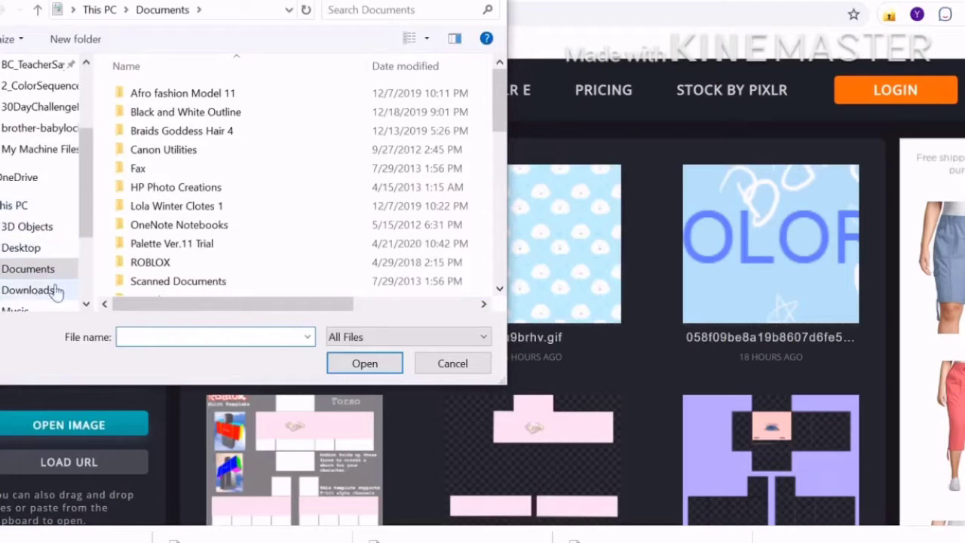
click(38, 290)
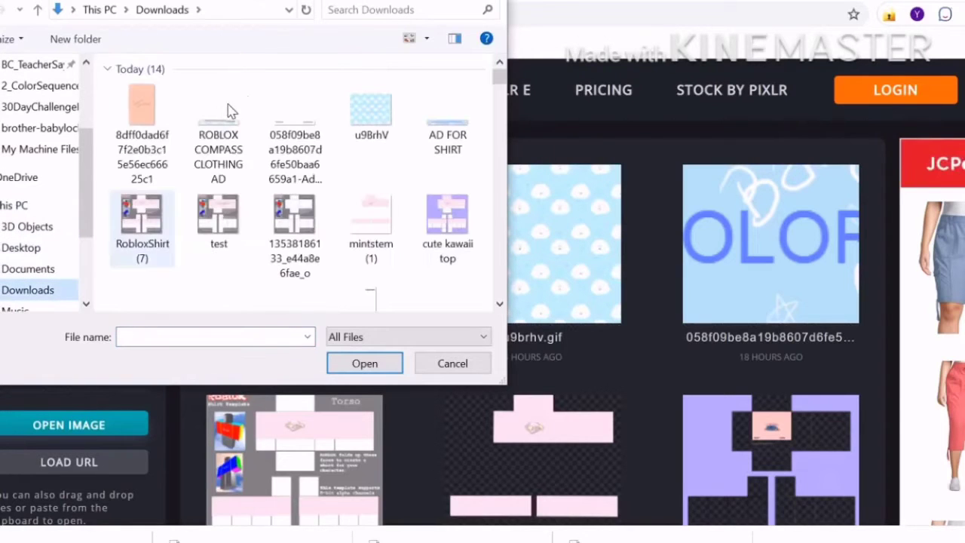
click(295, 234)
click(366, 364)
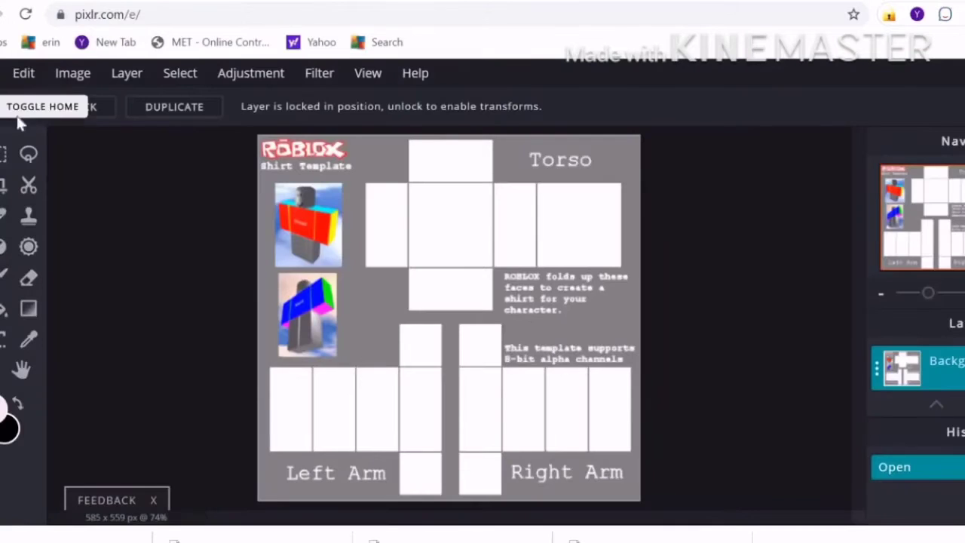
- Add the saved peach "Radiate Positivity" wallpaper as a new image layer over the shirt template
click(127, 80)
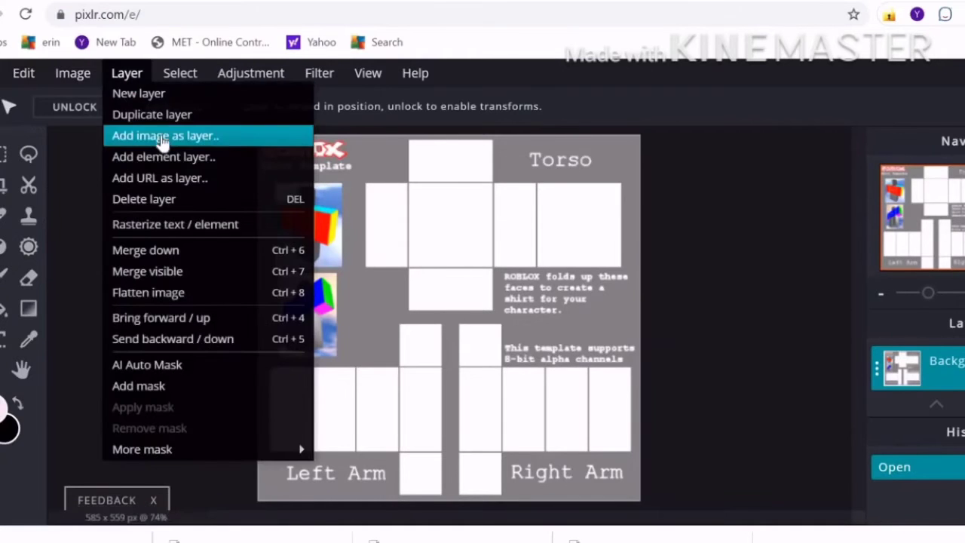
click(163, 137)
click(164, 137)
click(361, 361)
drag(432, 279, 306, 479)
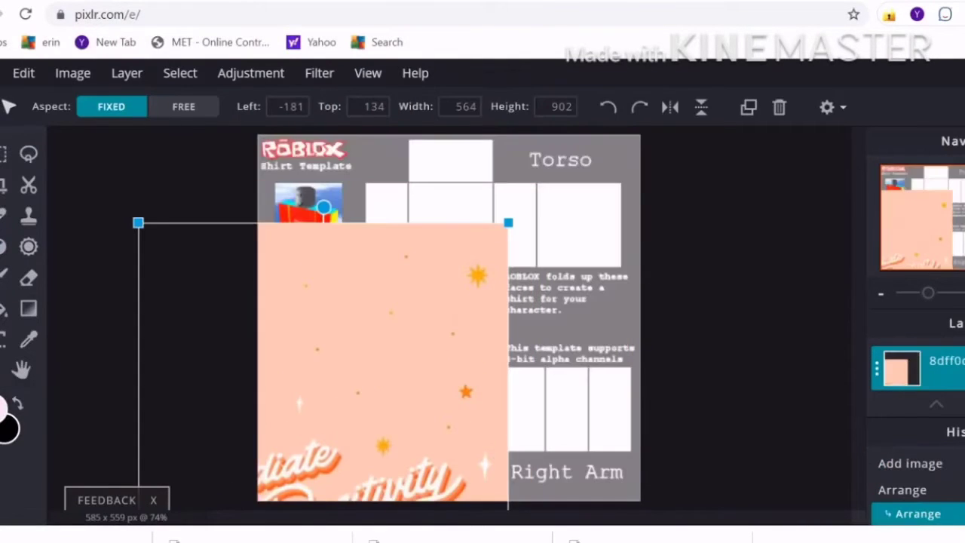
- Free-transform the wallpaper layer to about 132 by 128 px so it covers the template's front torso square
click(23, 73)
click(45, 229)
drag(508, 223, 338, 442)
drag(302, 487, 453, 246)
drag(467, 214, 404, 438)
drag(376, 476, 397, 203)
drag(341, 245, 447, 232)
drag(503, 190, 444, 268)
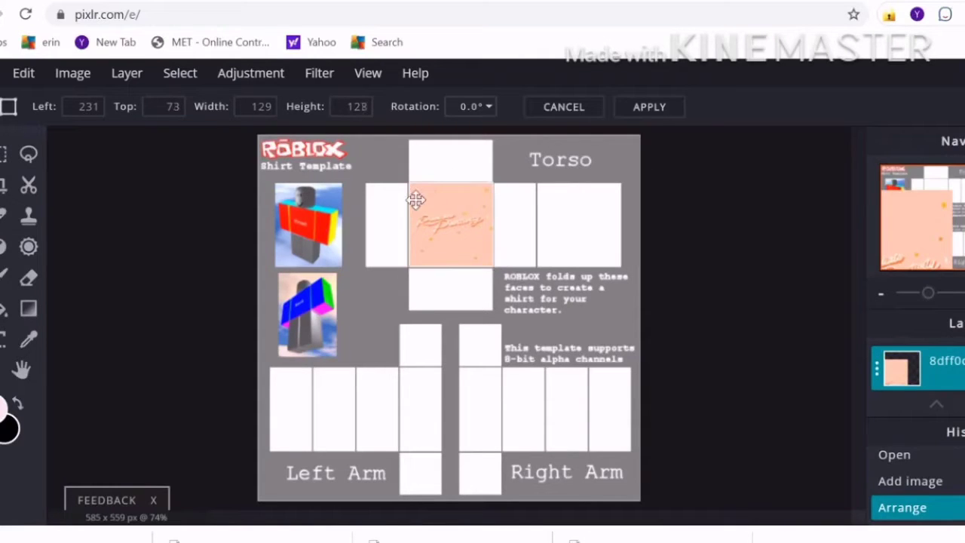
scroll(484, 193, up, 6)
click(622, 261)
click(644, 347)
- Copy a plain 32 by 22 px patch of the wallpaper, paste it and move it to the adjoining side panel's upper corner
click(4, 156)
drag(306, 178, 415, 230)
key(ctrl+c)
key(ctrl+v)
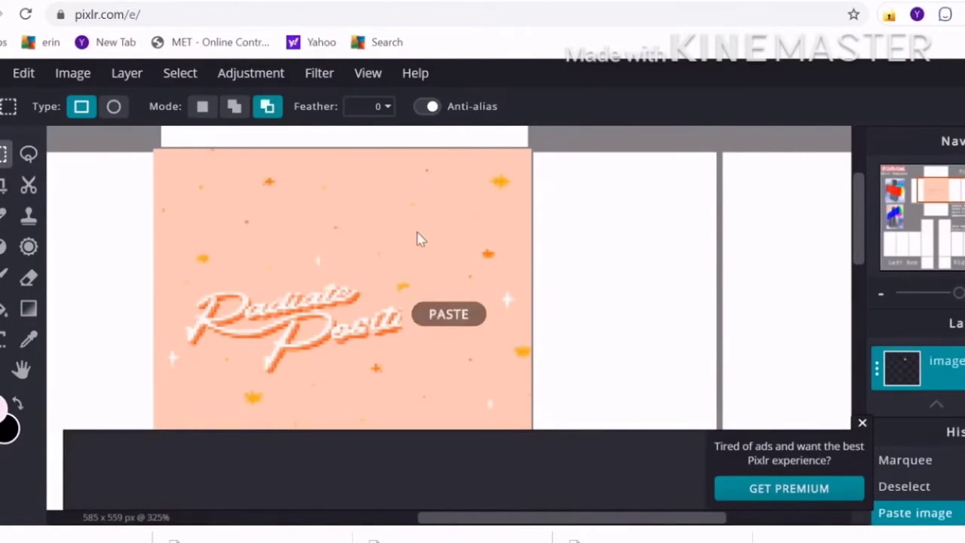
scroll(826, 249, down, 3)
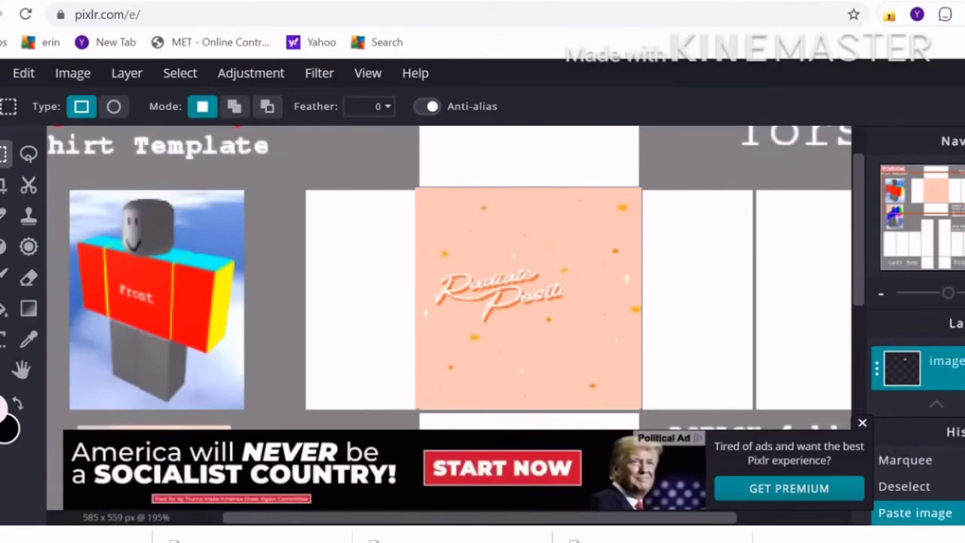
click(1, 153)
drag(602, 286, 693, 204)
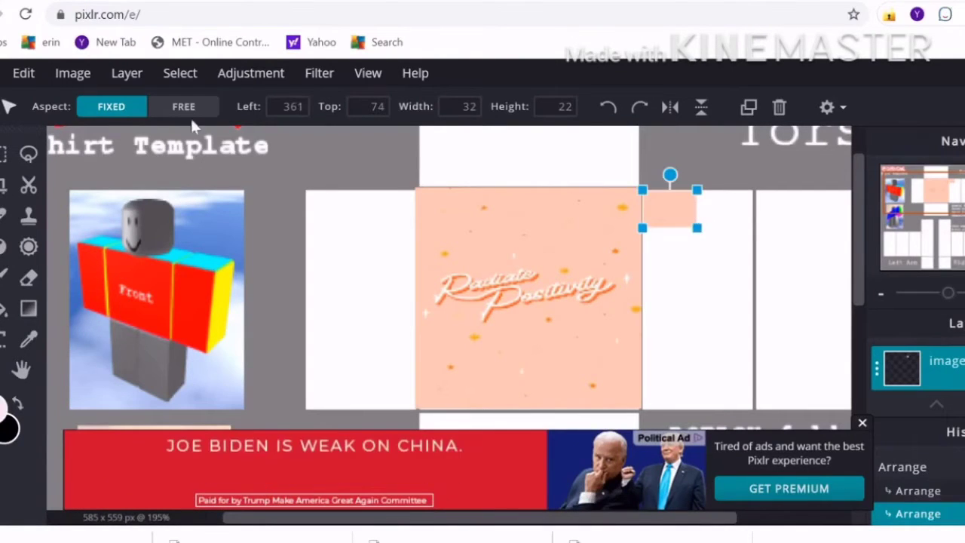
- Stretch the pasted peach patch to 192 by 129 px across the torso side and back panels
click(23, 73)
click(28, 204)
key(ctrl+v)
scroll(761, 274, down, 3)
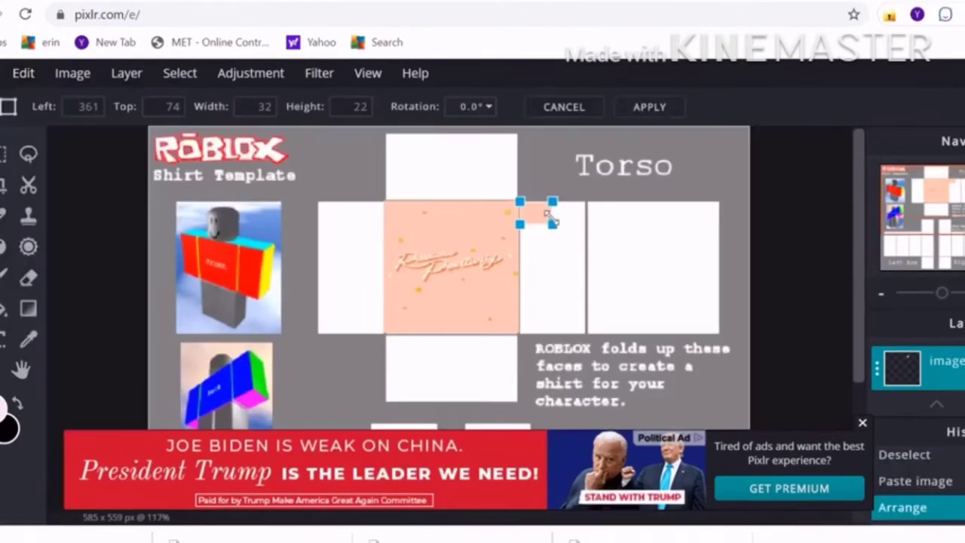
drag(556, 200, 724, 209)
drag(596, 218, 595, 326)
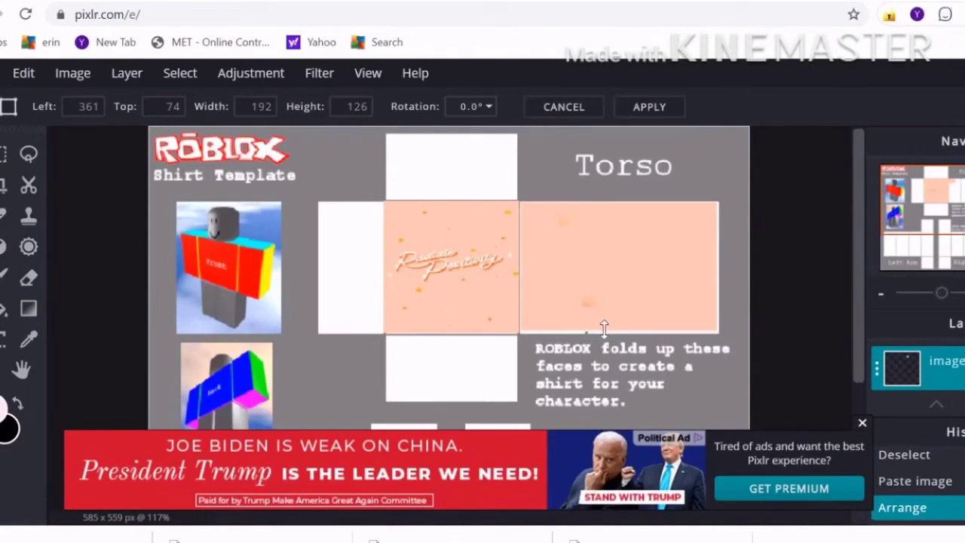
drag(617, 330, 618, 331)
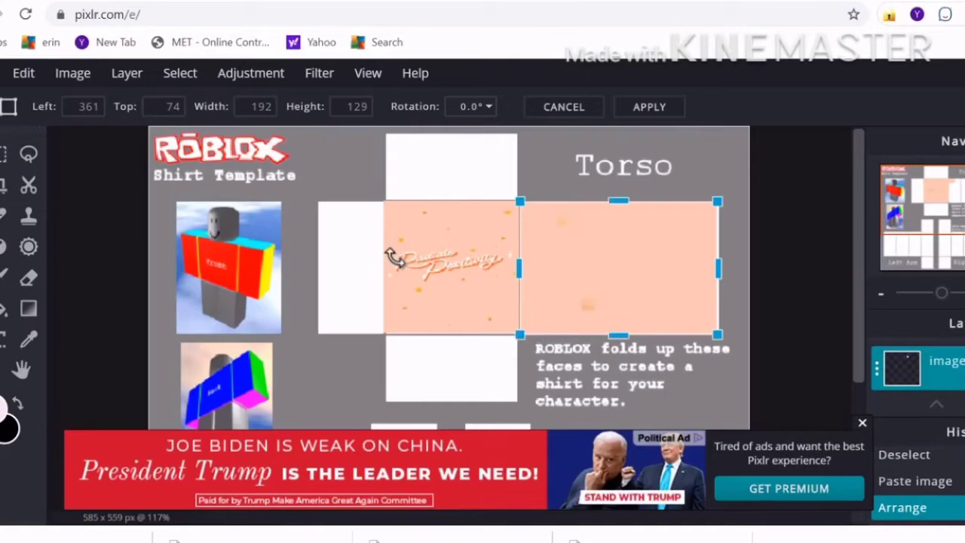
click(325, 235)
click(645, 346)
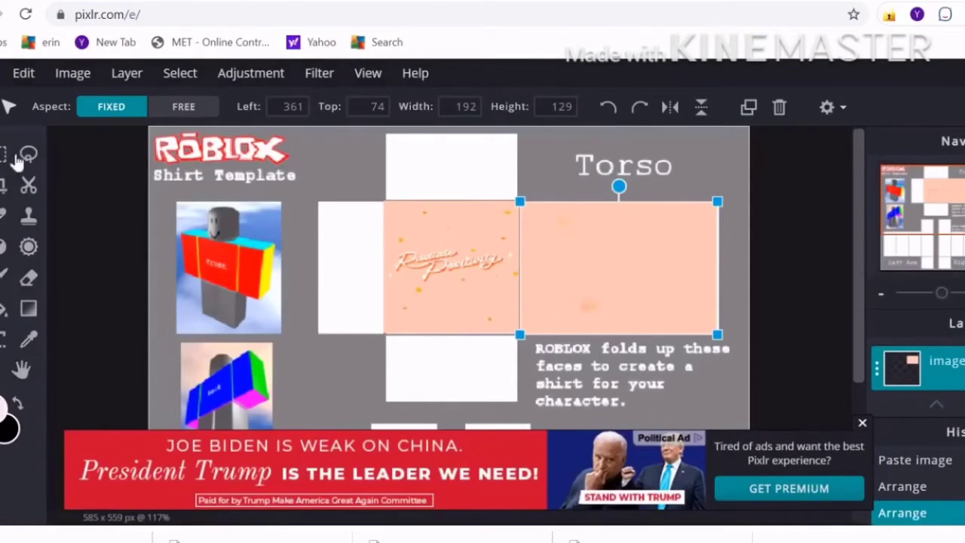
key(m)
drag(536, 217, 761, 377)
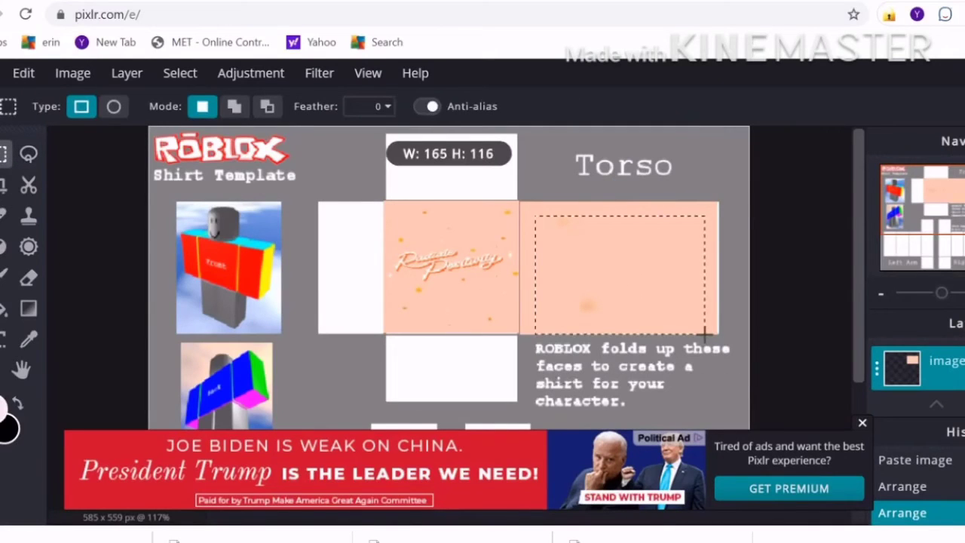
drag(705, 332, 706, 333)
- Revert the history to the Paste image state, undoing the patch's move and stretch
click(485, 189)
click(922, 459)
scroll(928, 482, up, 2)
click(908, 501)
click(920, 473)
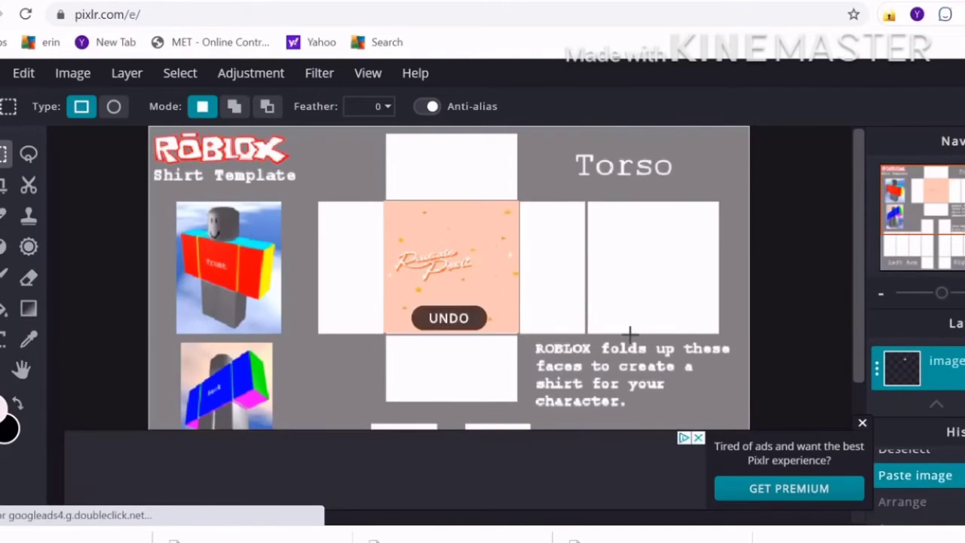
- Marquee-select a tall strip of the wallpaper right of the lettering, copy it and paste it as a new layer
scroll(561, 334, up, 5)
scroll(646, 233, down, 3)
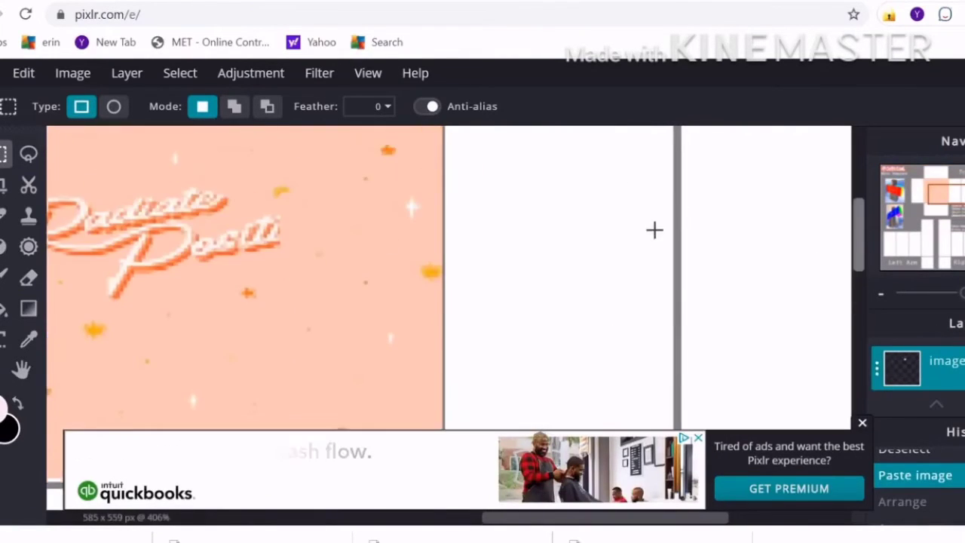
drag(421, 136, 256, 198)
click(548, 164)
drag(544, 218, 524, 293)
drag(536, 340, 533, 365)
drag(533, 327, 532, 327)
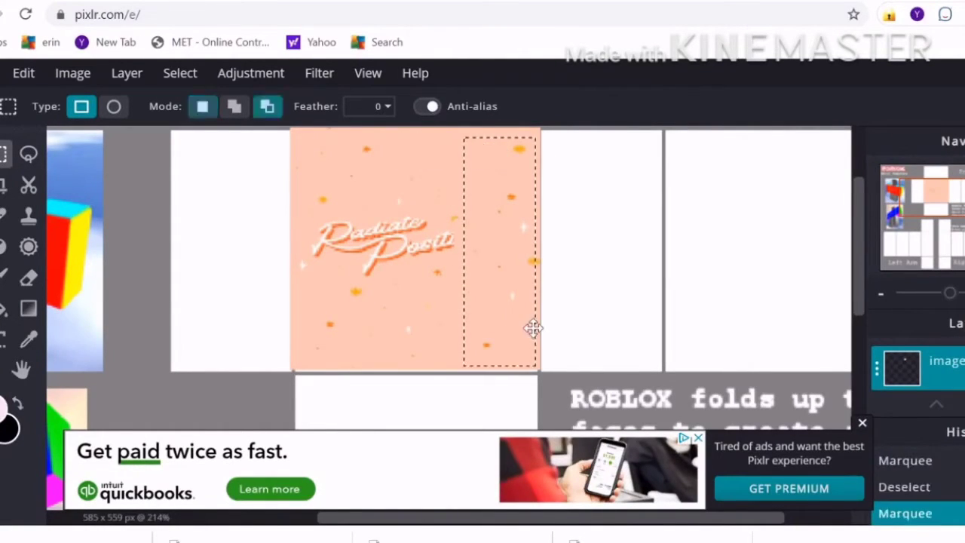
key(ctrl+c)
key(ctrl+v)
key(ctrl+0)
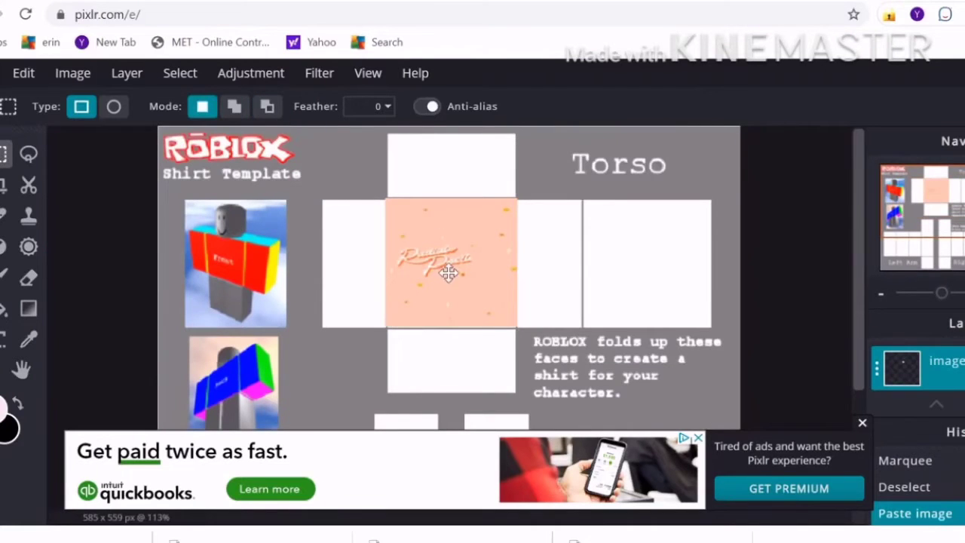
- Move the small pasted peach patches off the wallpaper onto the white torso panels to its right
key(v)
drag(481, 305, 578, 262)
drag(496, 248, 614, 219)
mouse_move(498, 236)
mouse_down()
mouse_move(554, 244)
mouse_move(519, 239)
mouse_move(487, 295)
mouse_move(498, 252)
mouse_up()
click(593, 255)
- Try to stretch one peach patch across the torso side and back panels with a free transform
click(23, 73)
click(30, 226)
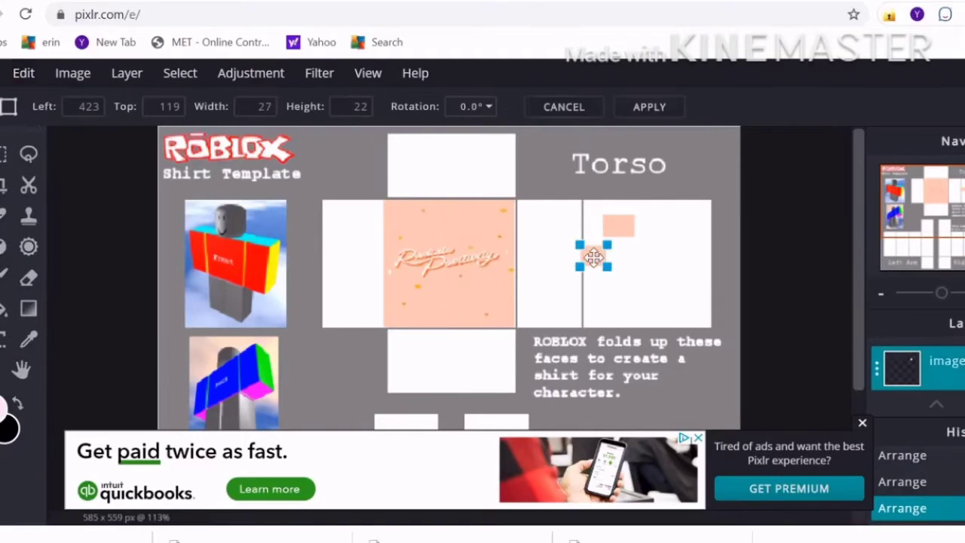
drag(593, 254, 709, 214)
drag(611, 308, 616, 273)
click(607, 330)
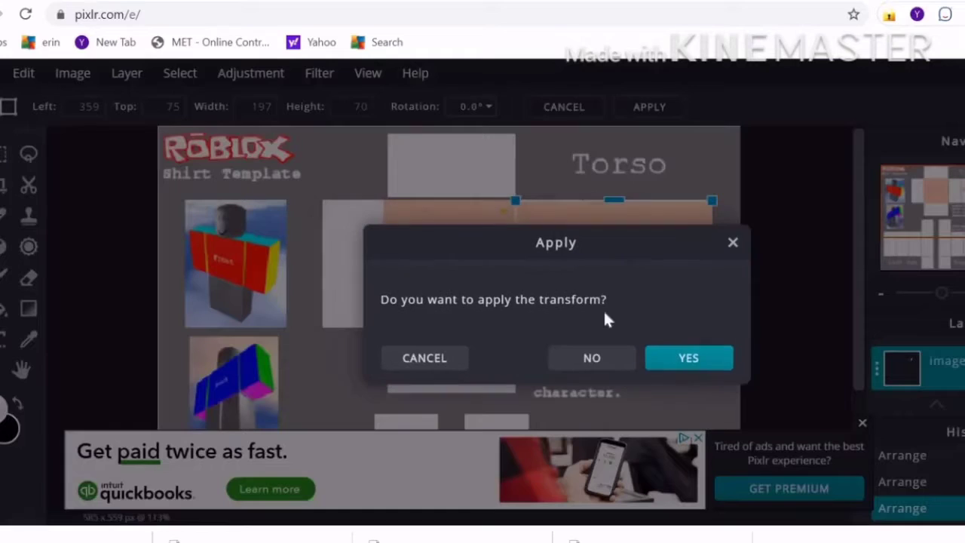
click(668, 362)
- Delete both pasted peach patch layers, keeping only the wallpaper on the front torso square
key(Delete)
key(Delete)
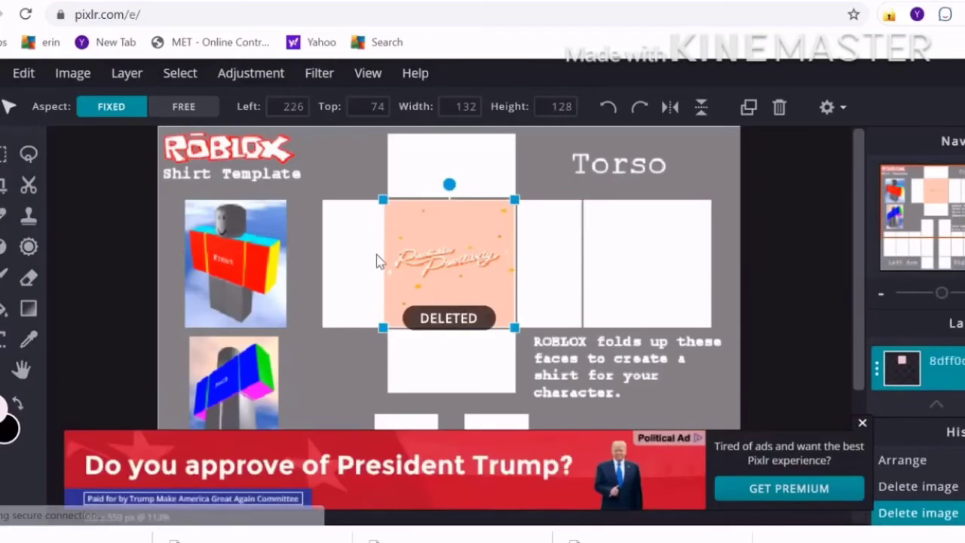
- Sample the wallpaper's peach background as the main colour with the colour picker
scroll(136, 270, up, 3)
scroll(12, 320, down, 4)
key(i)
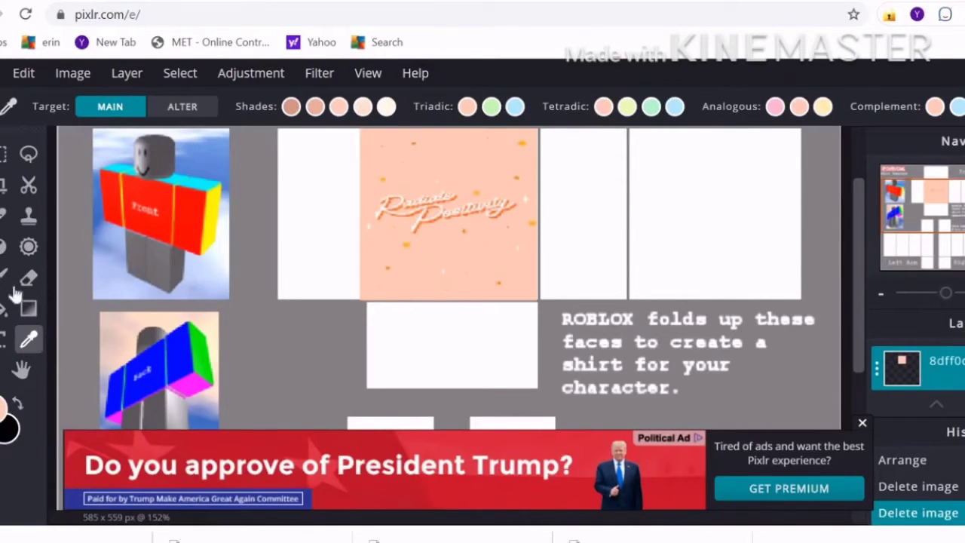
- Try to bucket-fill the white side panel with peach without a selection, and undo the fill
click(6, 311)
click(595, 229)
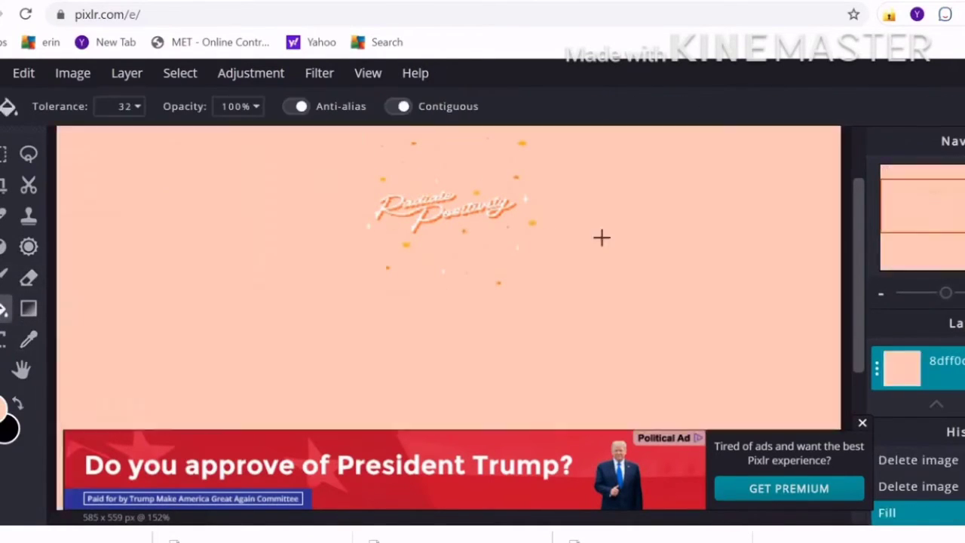
click(939, 490)
- Marquee-select the white torso side panel directly right of the front square and fill it with the peach colour
scroll(604, 276, up, 5)
scroll(214, 196, down, 4)
key(m)
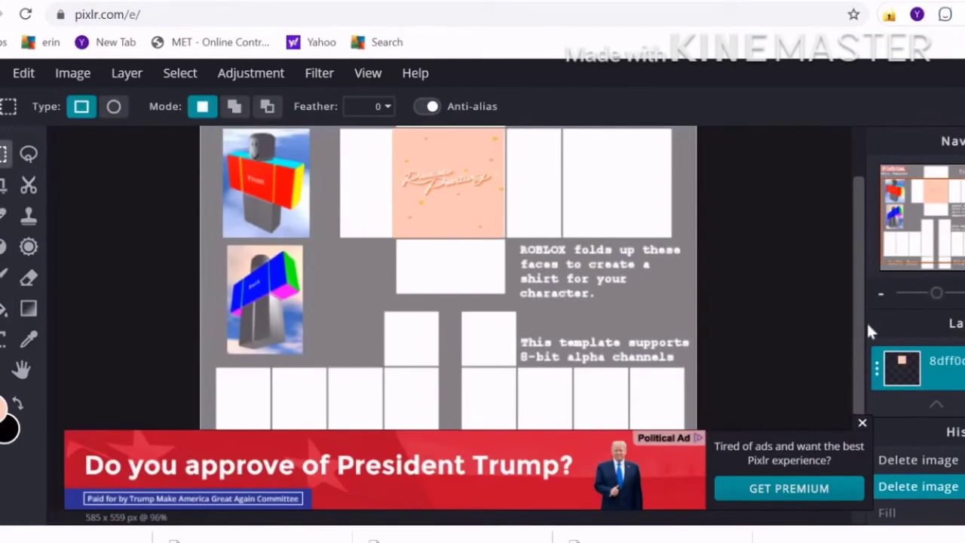
drag(861, 333, 855, 273)
scroll(559, 176, up, 2)
drag(521, 162, 591, 297)
key(Right)
key(Right)
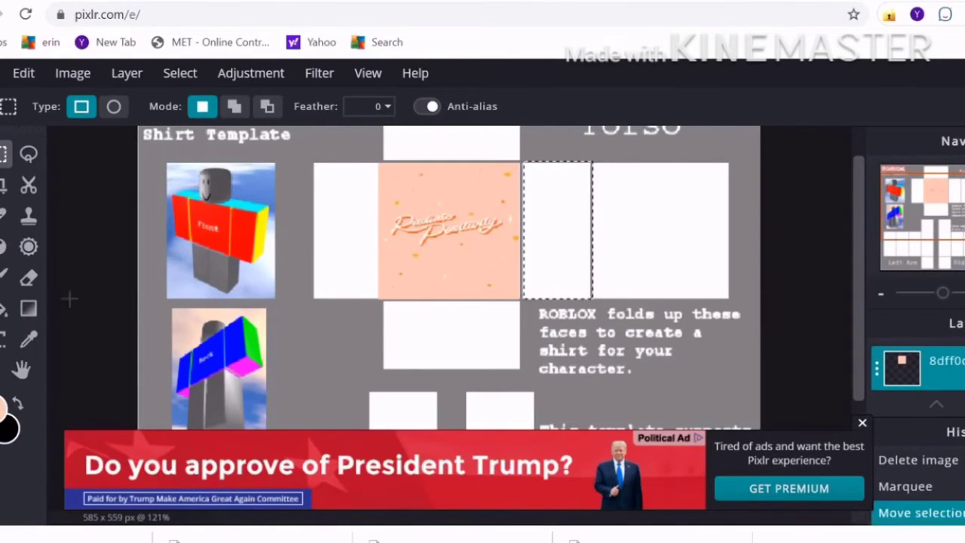
click(4, 309)
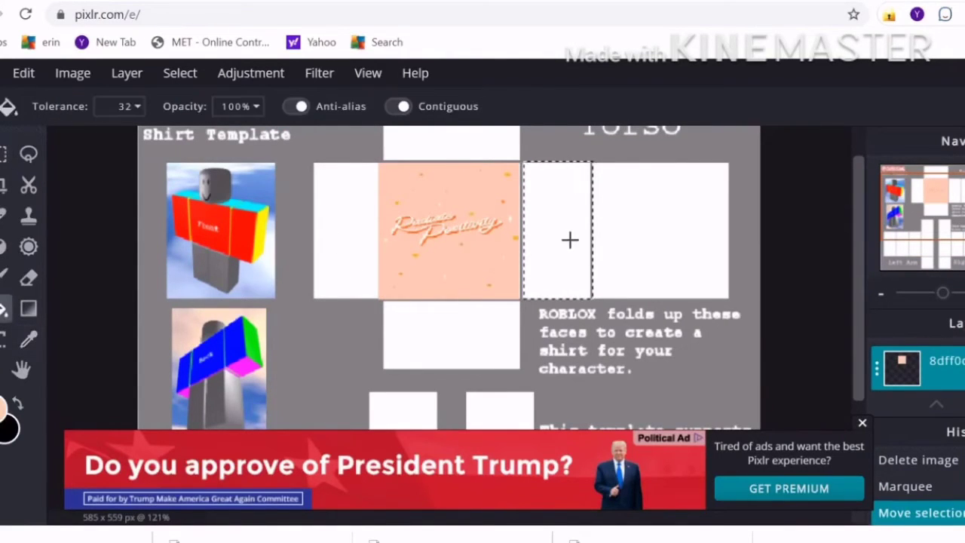
click(568, 239)
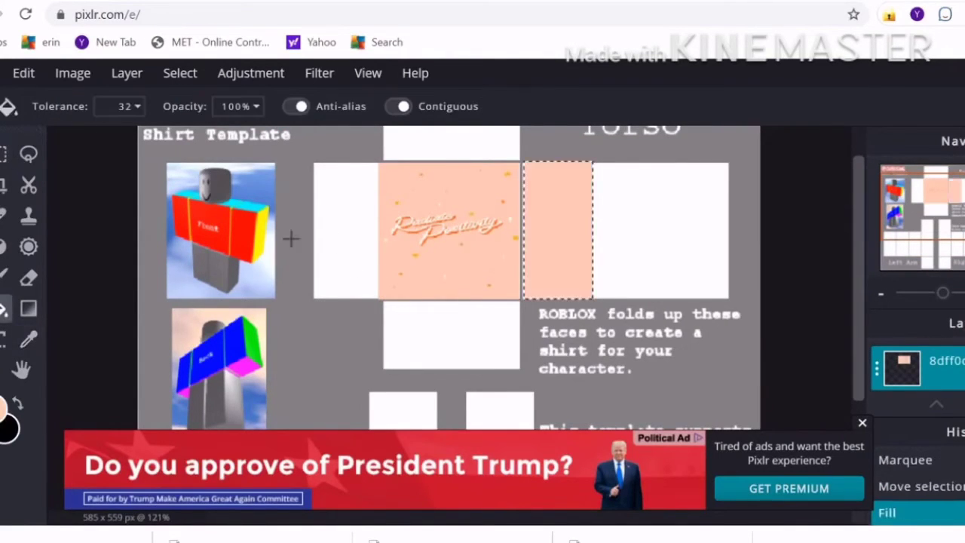
- Marquee-select the wide torso back panel and fill it with the same peach colour
click(5, 157)
drag(591, 167, 729, 303)
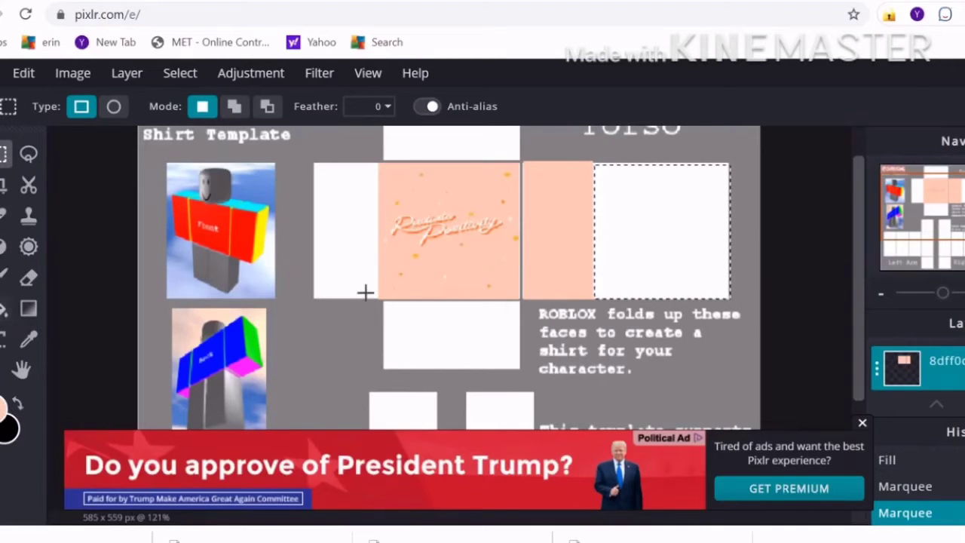
click(4, 309)
click(663, 230)
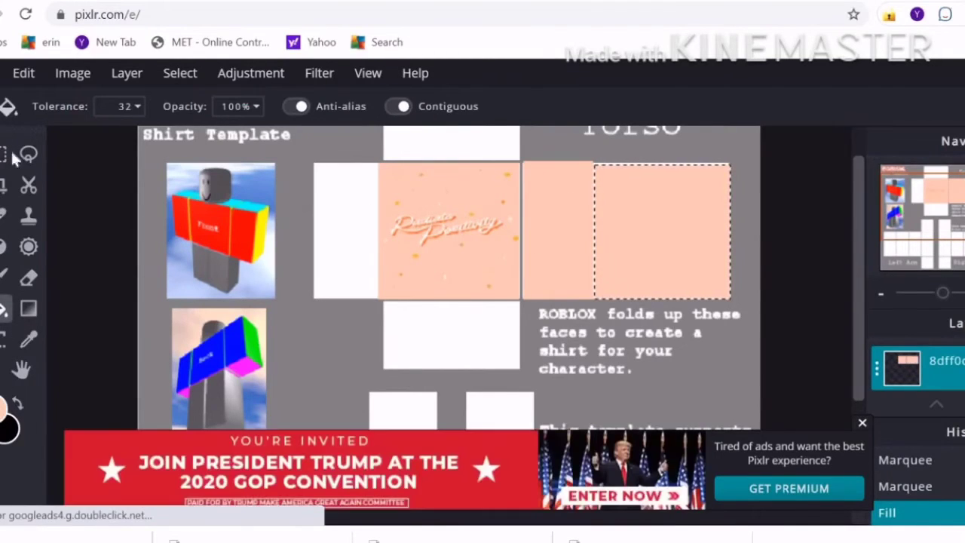
- Marquee-select the white torso side panel directly left of the front square and fill it with the peach colour
click(4, 154)
drag(314, 163, 378, 299)
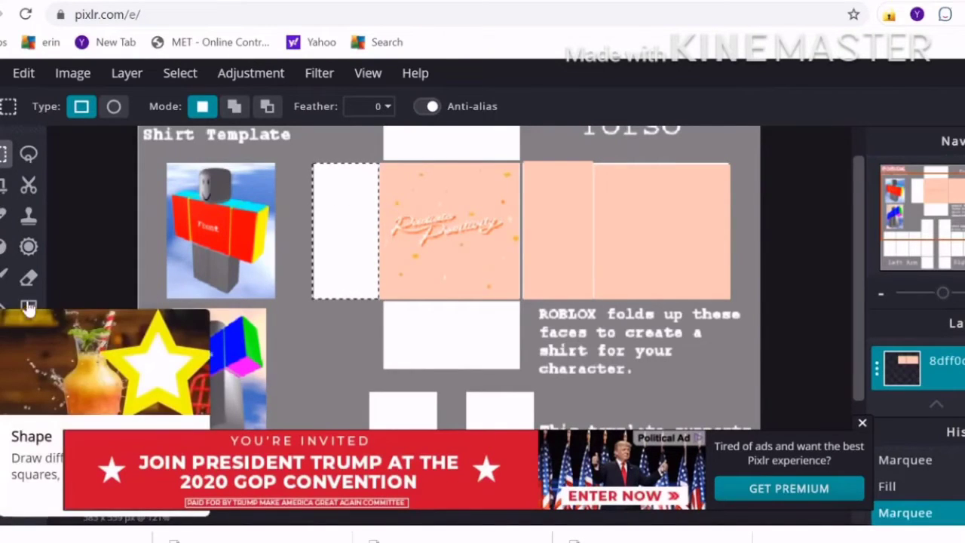
click(5, 309)
click(216, 227)
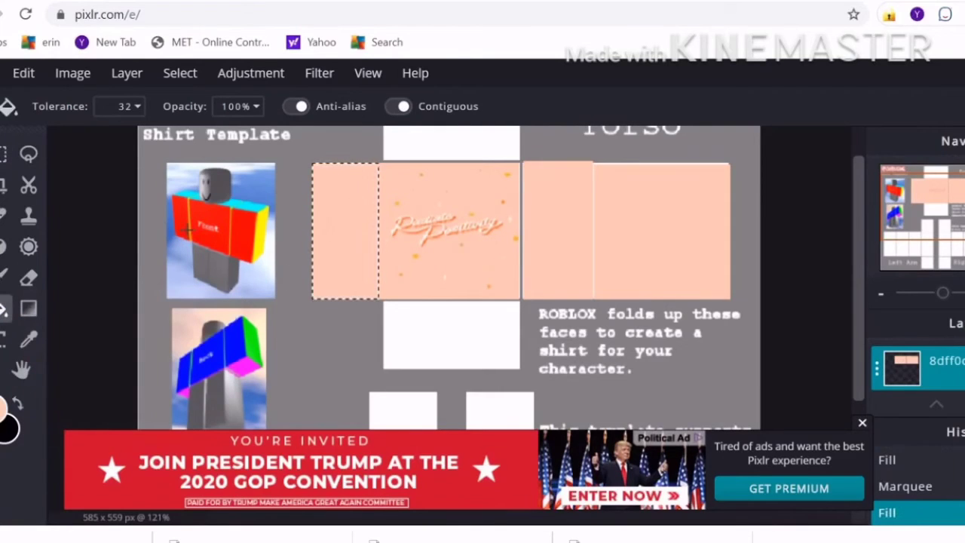
- Marquee-select the torso back panel again, including its thin white edges, and fill it with peach
key(m)
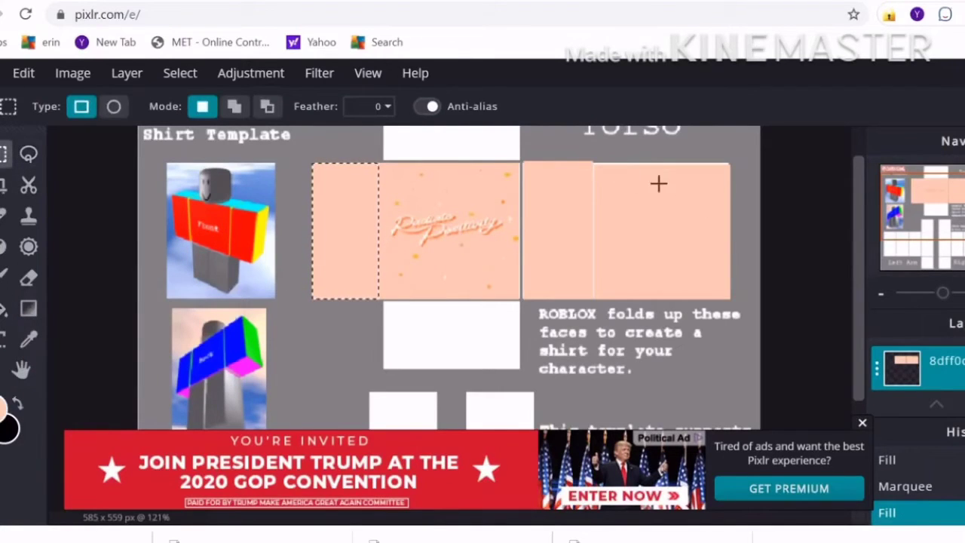
drag(592, 163, 729, 298)
click(6, 311)
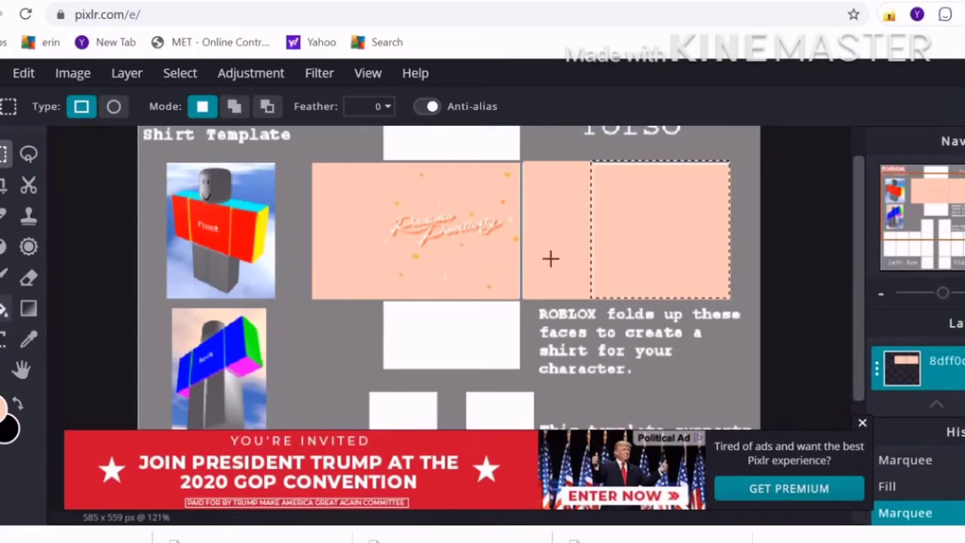
click(640, 178)
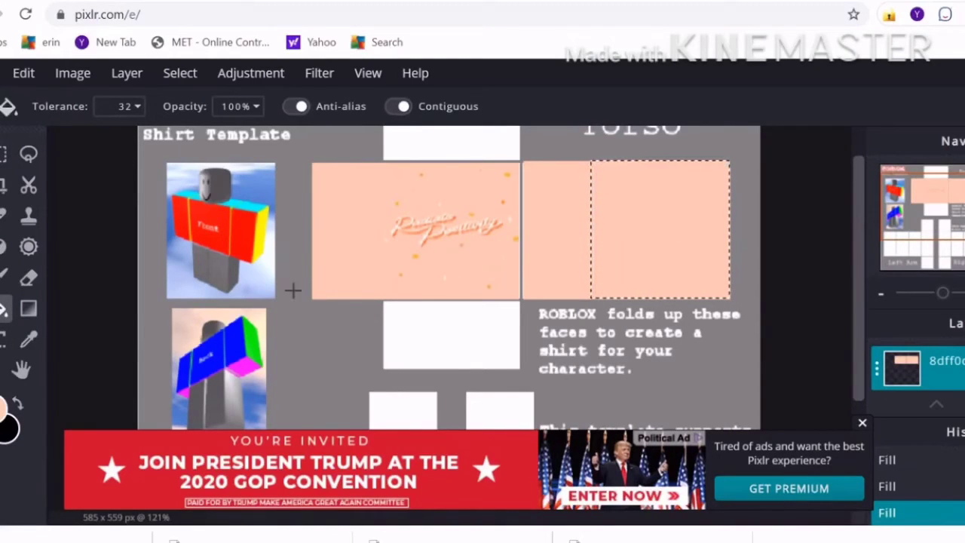
- Try to fill a marquee strip across the upper part of both arms' panels with peach, and undo the fill
scroll(605, 390, down, 2)
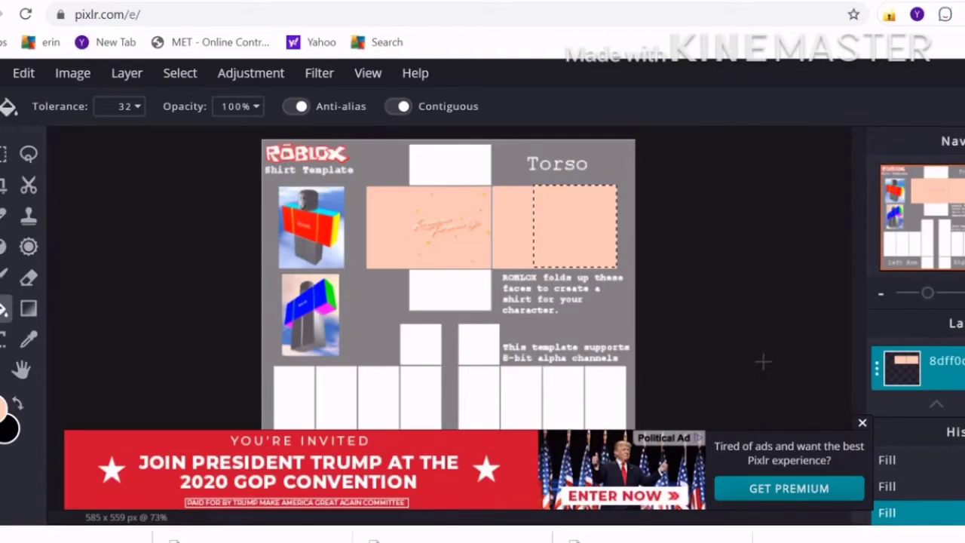
scroll(763, 362, up, 2)
scroll(864, 340, down, 3)
click(4, 154)
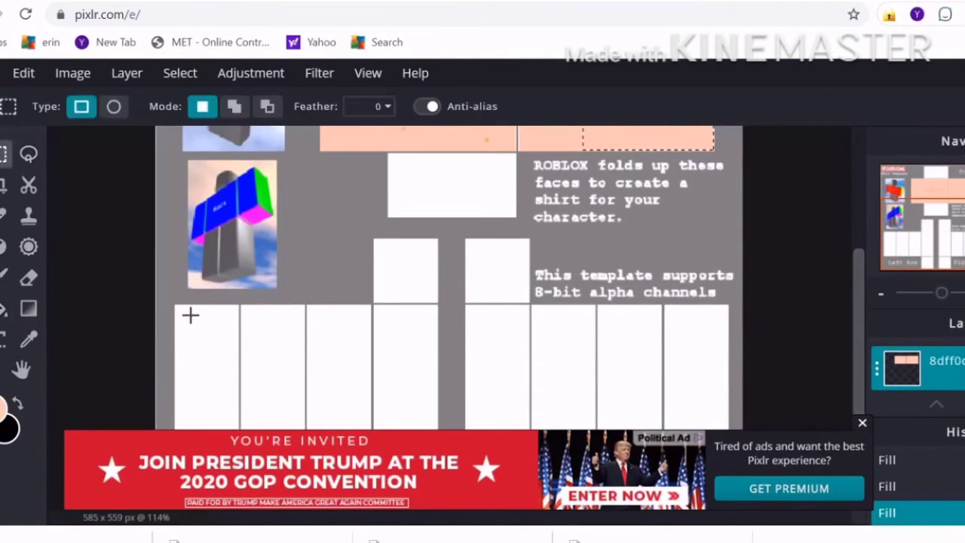
drag(181, 304, 729, 372)
click(176, 304)
drag(174, 304, 728, 362)
click(172, 306)
key(g)
click(259, 349)
scroll(490, 289, down, 3)
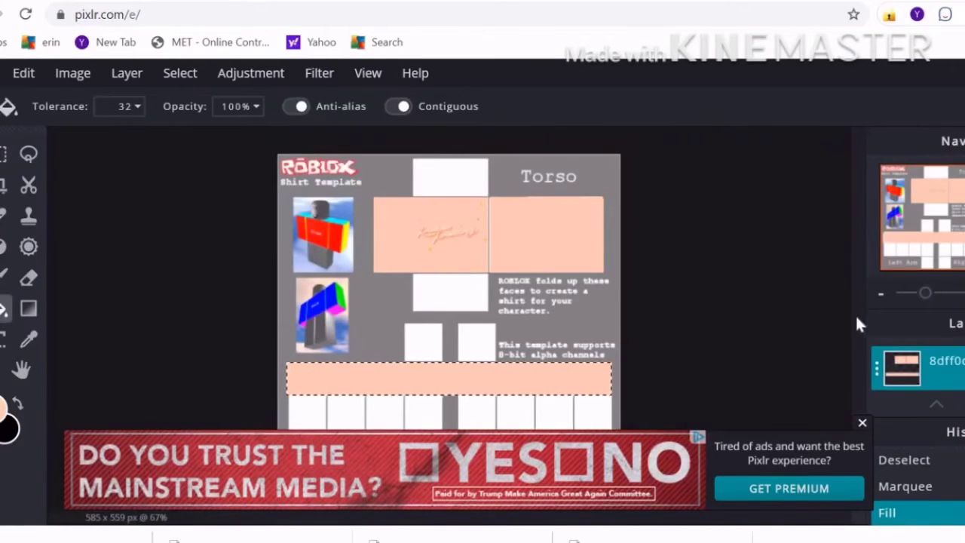
click(906, 486)
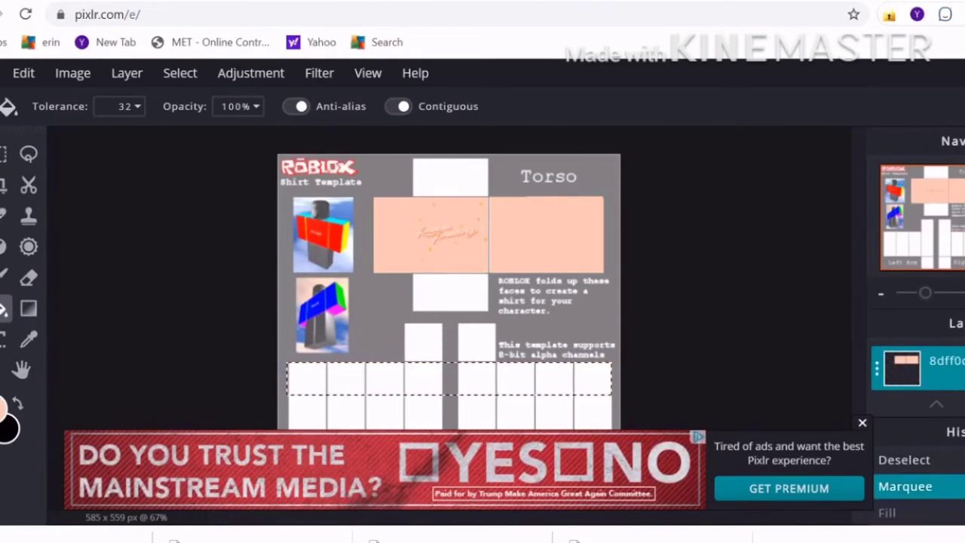
- Close the advertisement, marquee-select a band across the upper half of all Left Arm and Right Arm panels, and fill it with peach
click(3, 155)
scroll(854, 313, up, 3)
drag(853, 339, 852, 420)
click(860, 423)
click(130, 265)
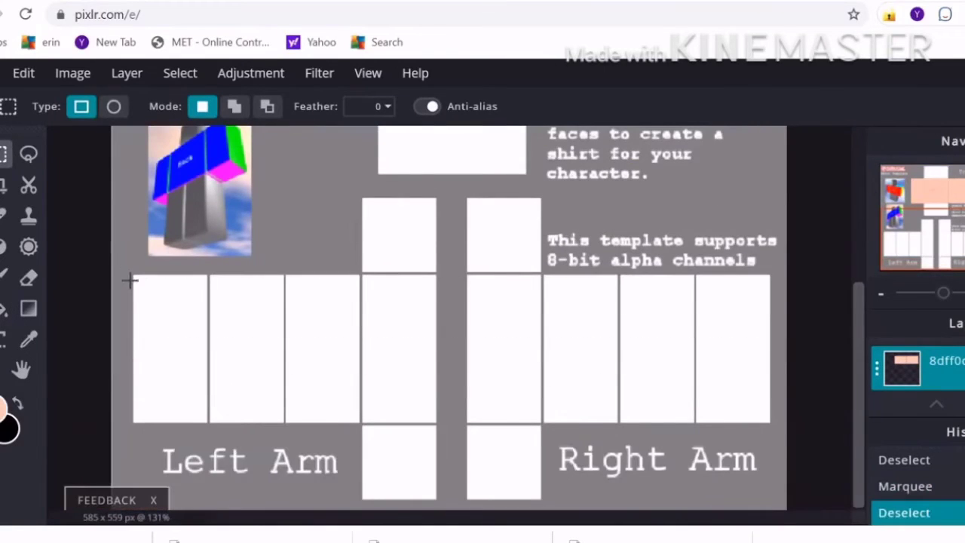
drag(133, 274, 770, 355)
click(6, 308)
click(267, 336)
- Marquee-select the white torso panel directly above the front square and fill it with peach
scroll(585, 221, down, 5)
scroll(629, 218, up, 2)
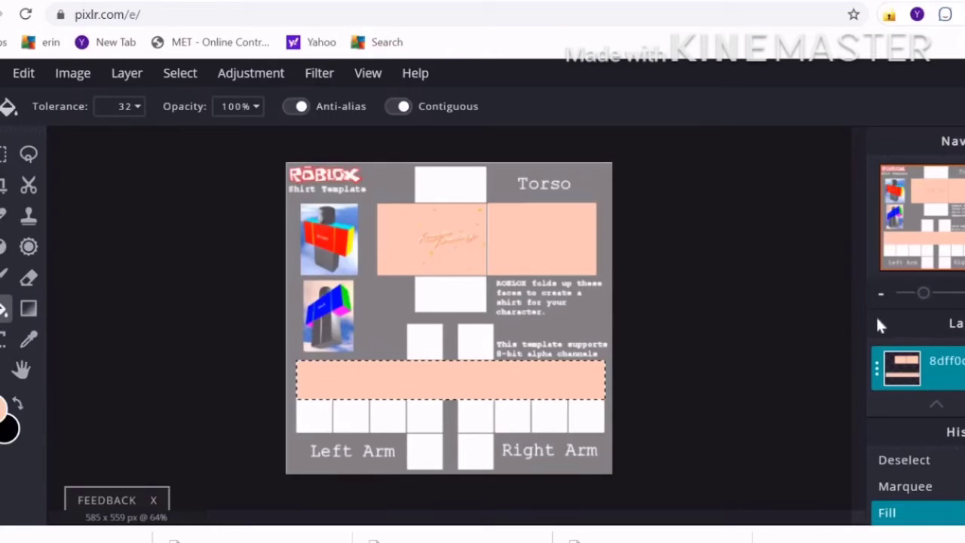
scroll(754, 339, down, 2)
scroll(758, 297, up, 6)
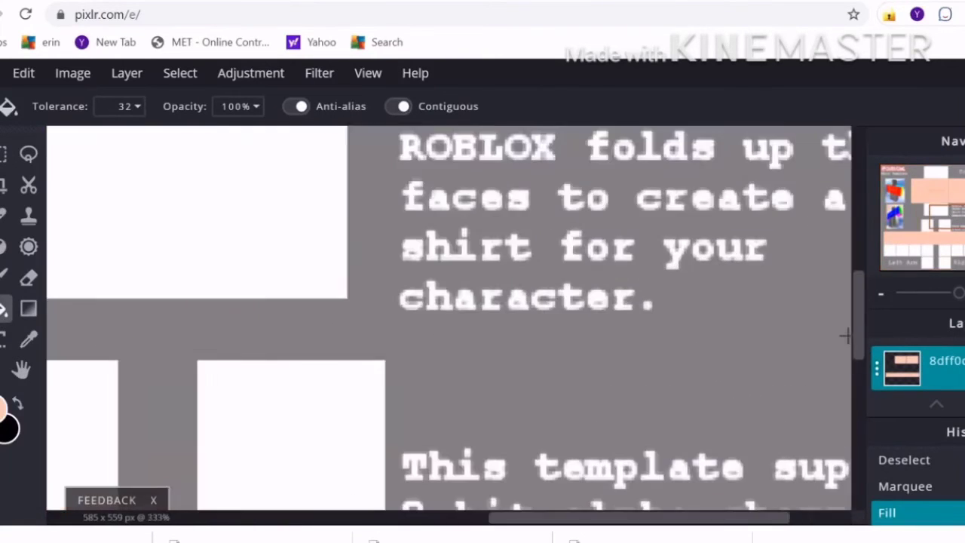
scroll(842, 338, down, 5)
scroll(837, 346, up, 4)
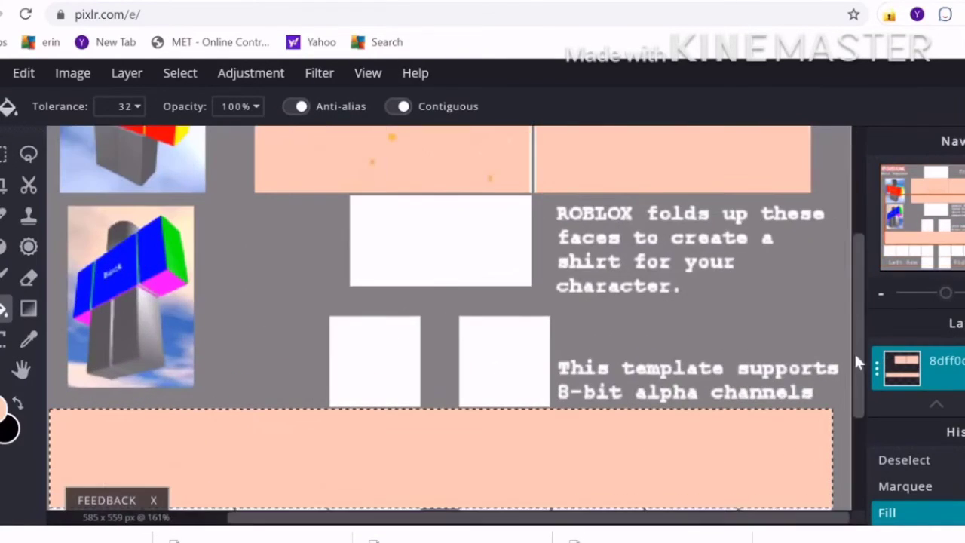
scroll(862, 353, down, 1)
scroll(861, 343, up, 1)
scroll(835, 213, up, 3)
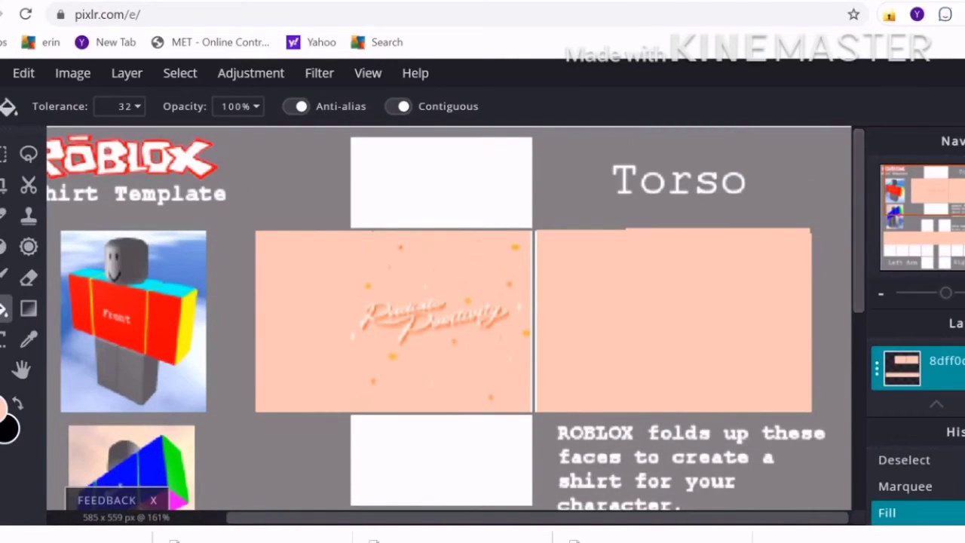
key(m)
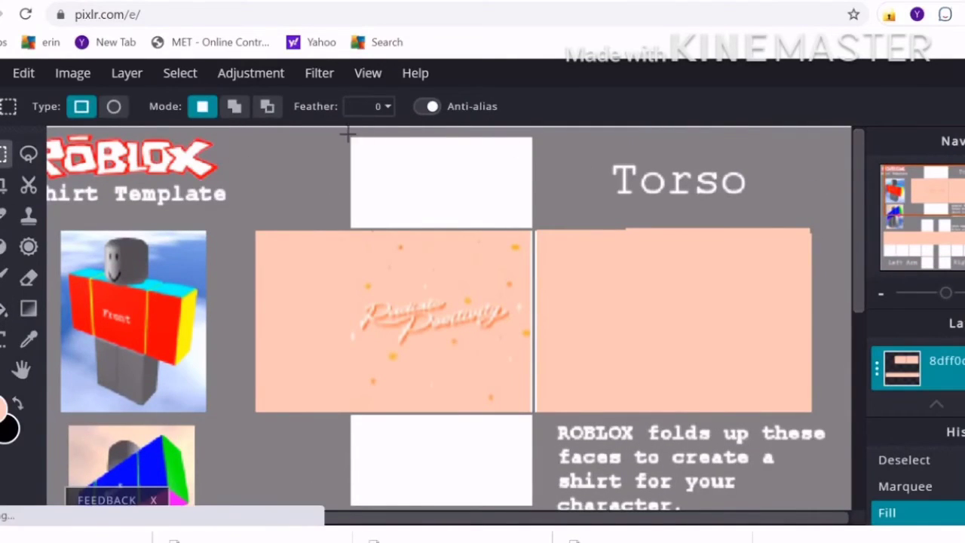
drag(351, 137, 535, 227)
click(3, 309)
click(375, 181)
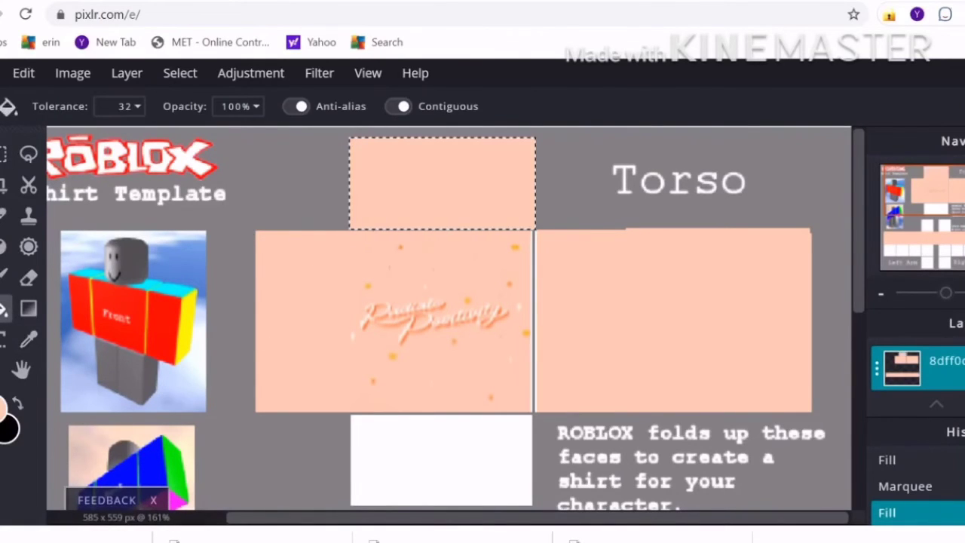
- Marquee-select an area over the seam between the front square and the adjacent side panel, and fill the seam with peach
key(m)
drag(517, 234, 643, 347)
click(354, 284)
drag(498, 237, 638, 410)
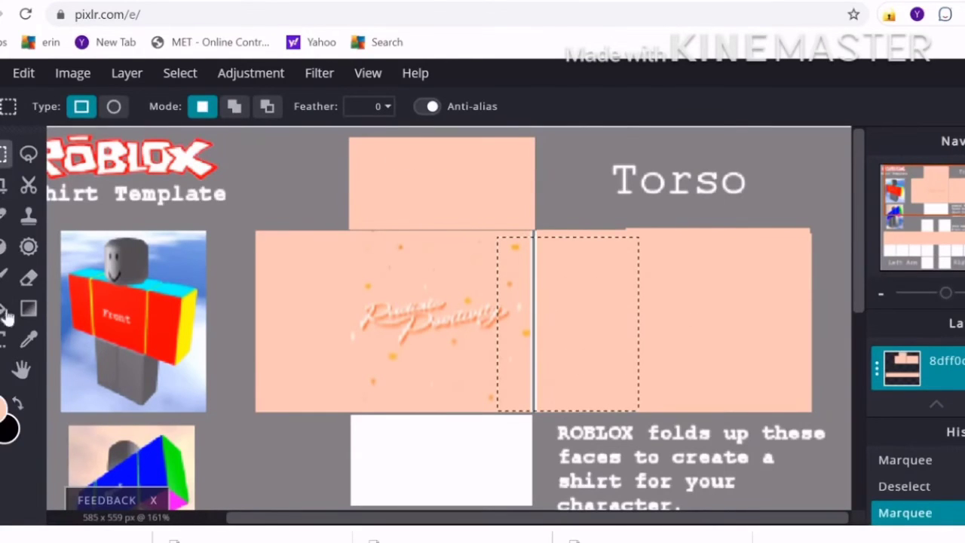
key(g)
double_click(534, 338)
click(535, 339)
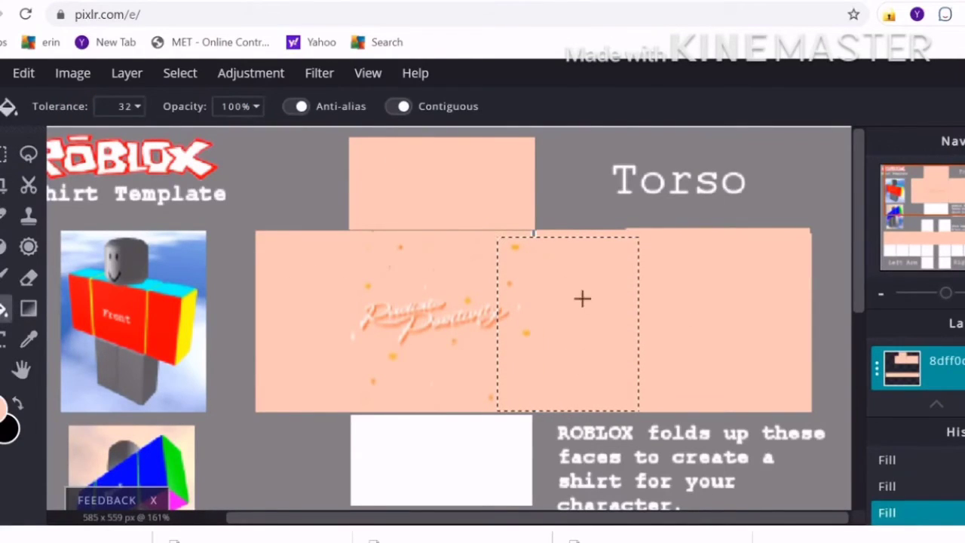
- Apply one Color replace dab in peach inside the selected seam area with the size 40 brush
scroll(710, 402, down, 4)
scroll(688, 358, down, 2)
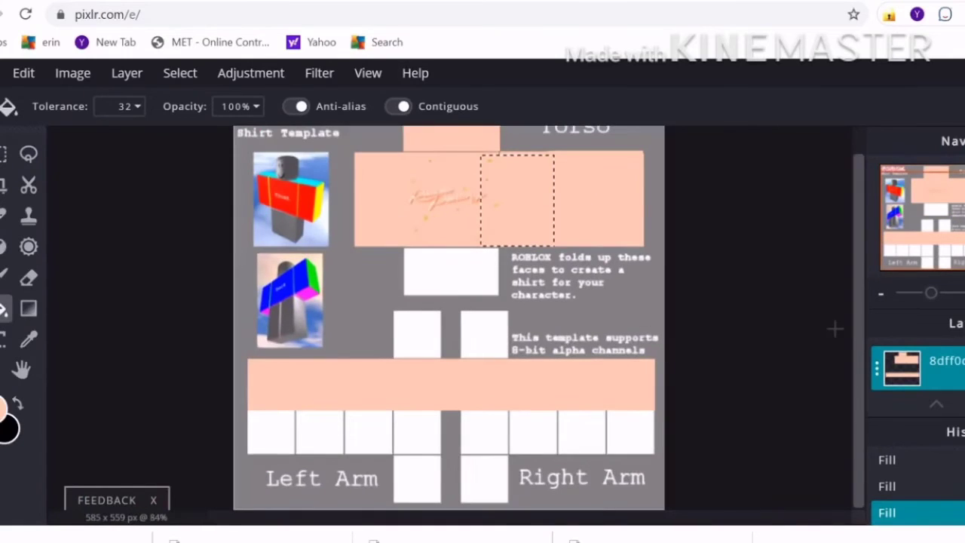
click(0, 308)
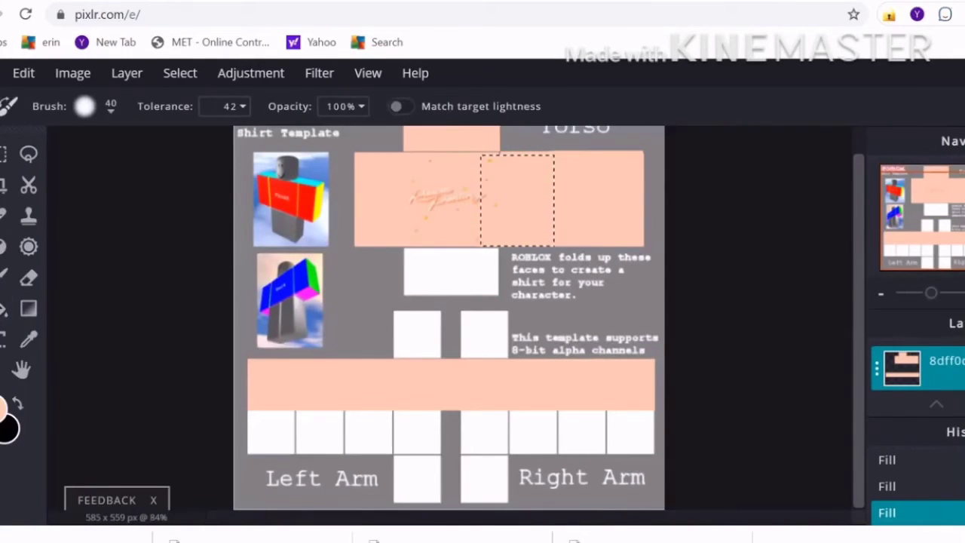
click(515, 198)
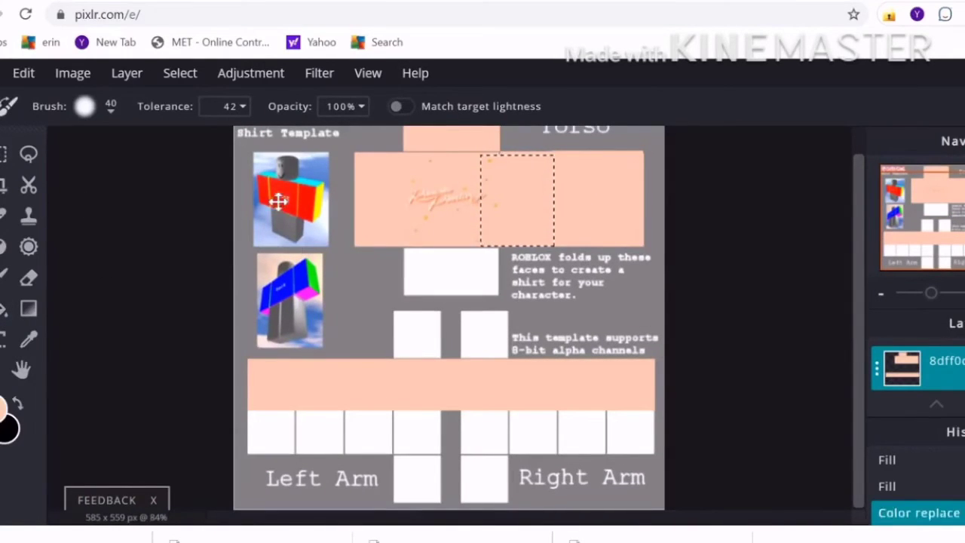
- Nudge the contents of the selected seam area slightly and clear the selection
key(v)
mouse_move(495, 204)
mouse_down()
mouse_move(504, 280)
mouse_move(66, 276)
mouse_move(514, 212)
mouse_move(494, 217)
mouse_up()
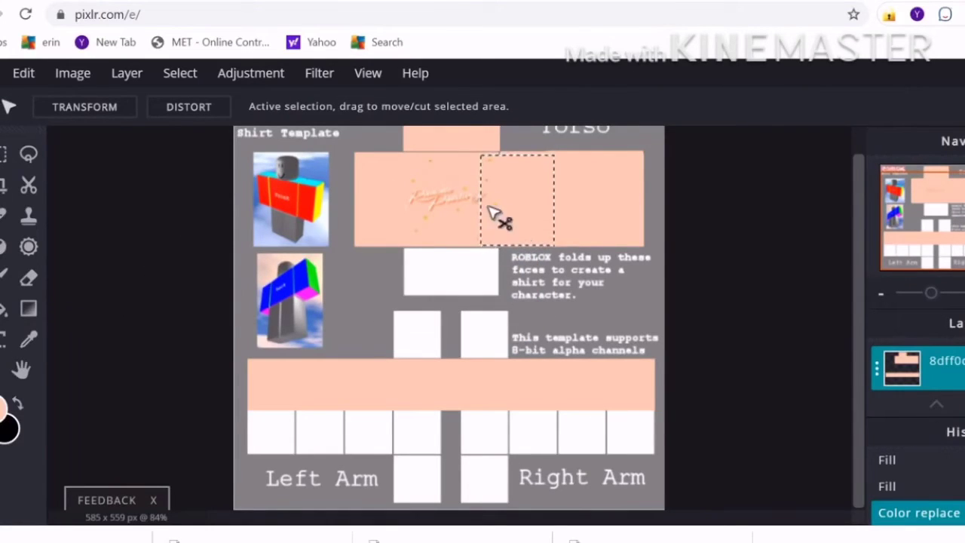
click(367, 297)
drag(555, 302, 735, 304)
key(ctrl+d)
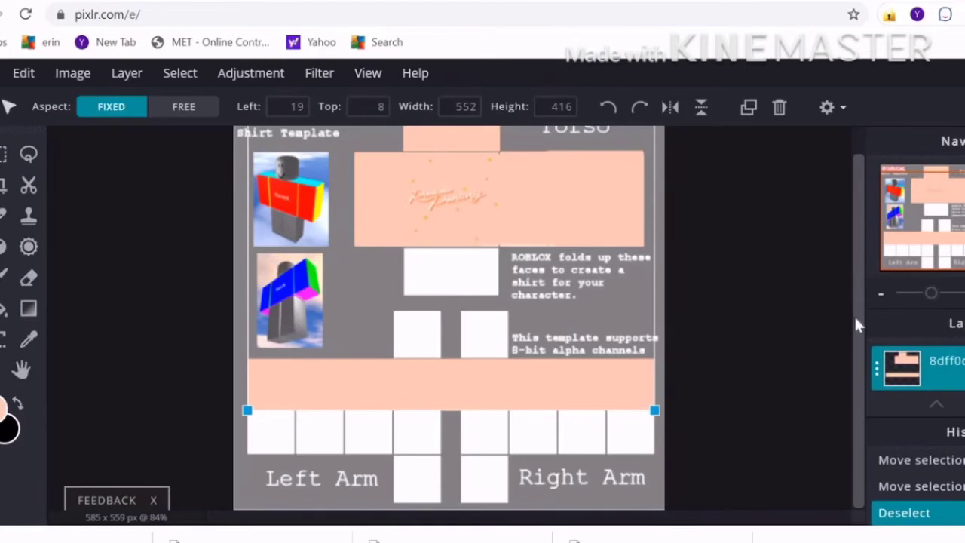
- Apply a light Vignette filter to the layer with the peach panels
scroll(852, 324, up, 4)
scroll(805, 324, down, 5)
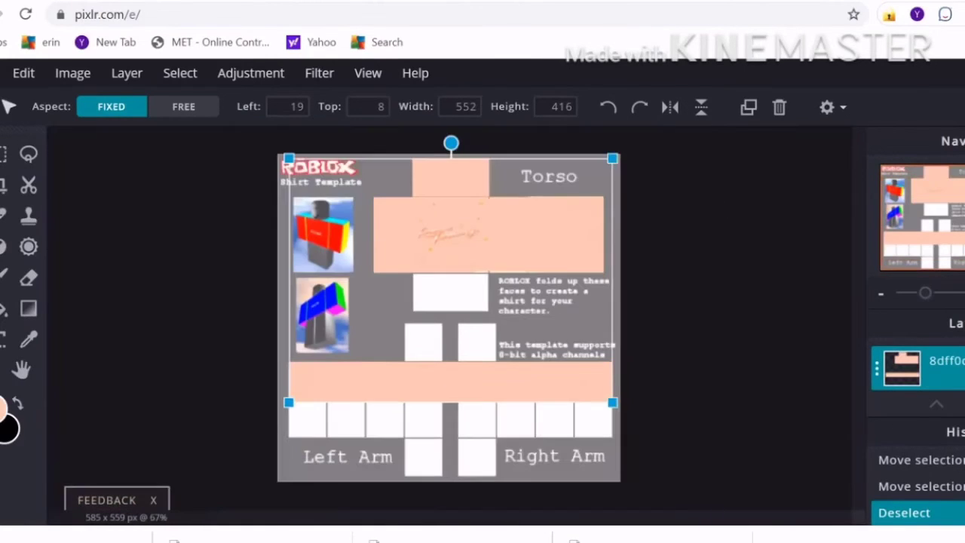
scroll(562, 248, up, 1)
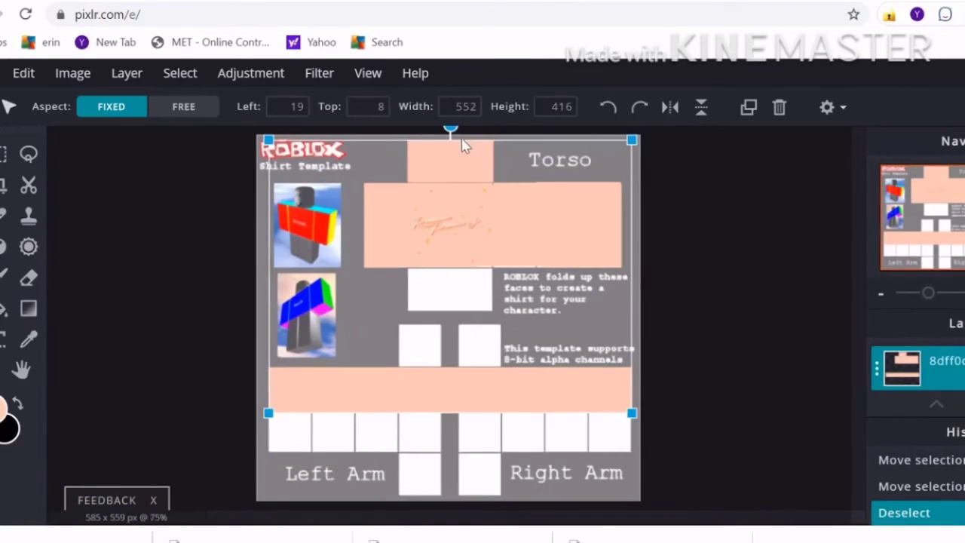
click(368, 72)
mouse_move(319, 72)
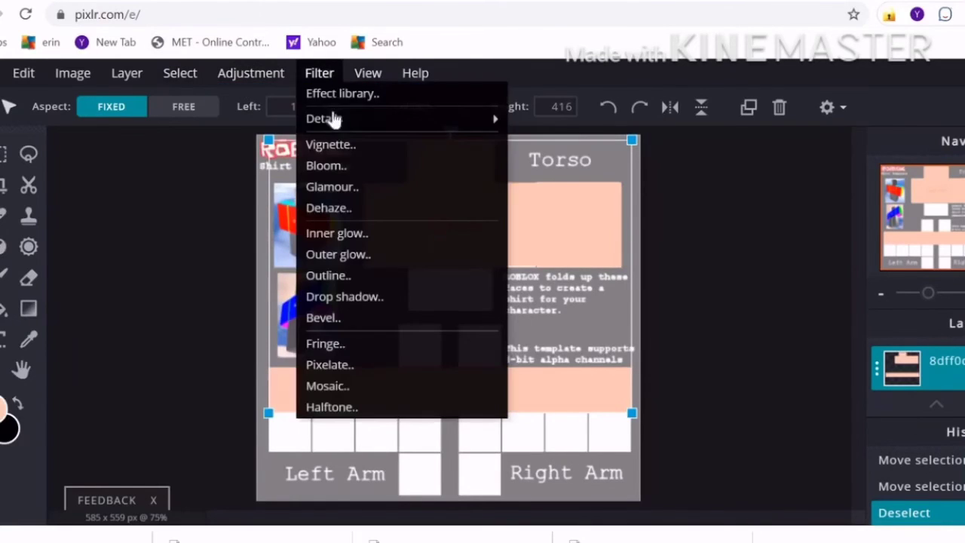
click(336, 144)
drag(558, 334, 563, 334)
click(687, 384)
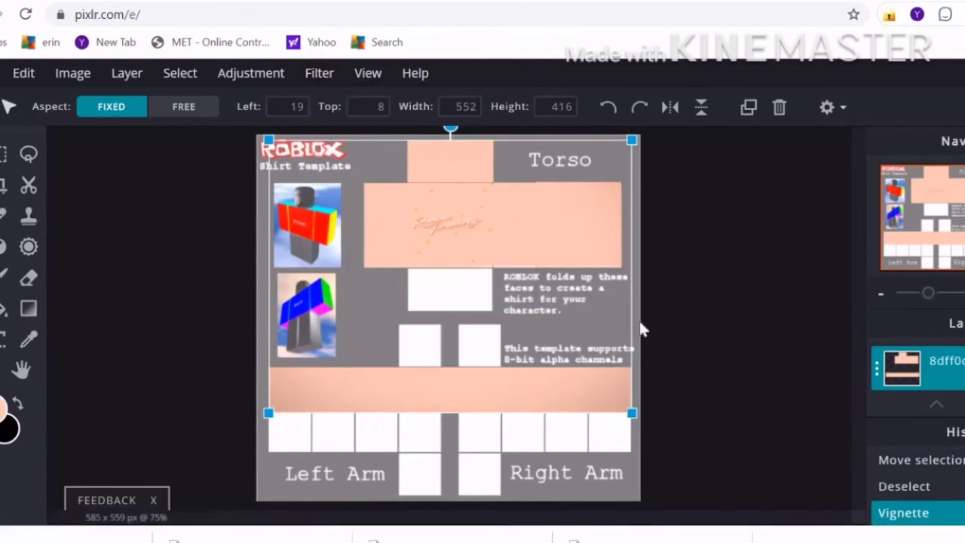
- Apply a second Vignette to the peach panels with an amount of 3
click(319, 72)
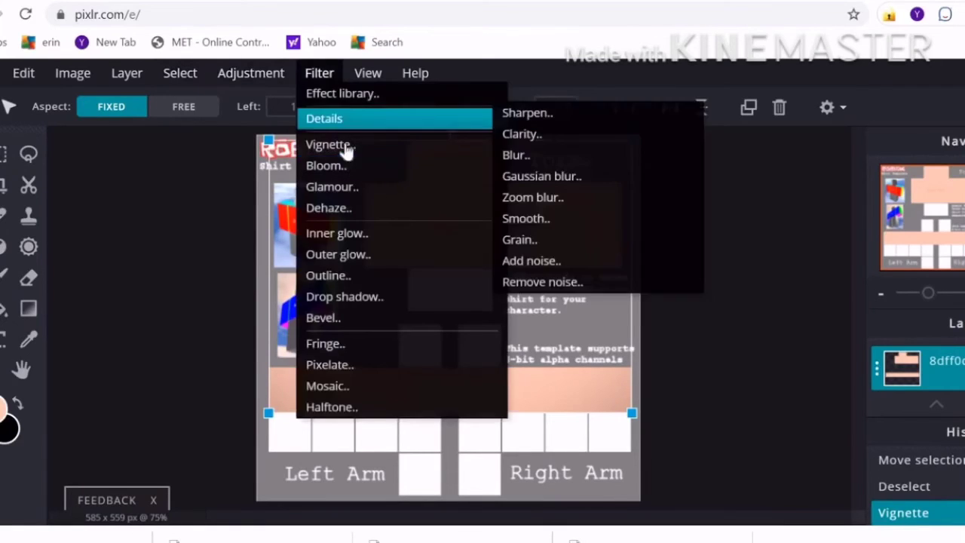
click(336, 144)
drag(557, 334, 561, 334)
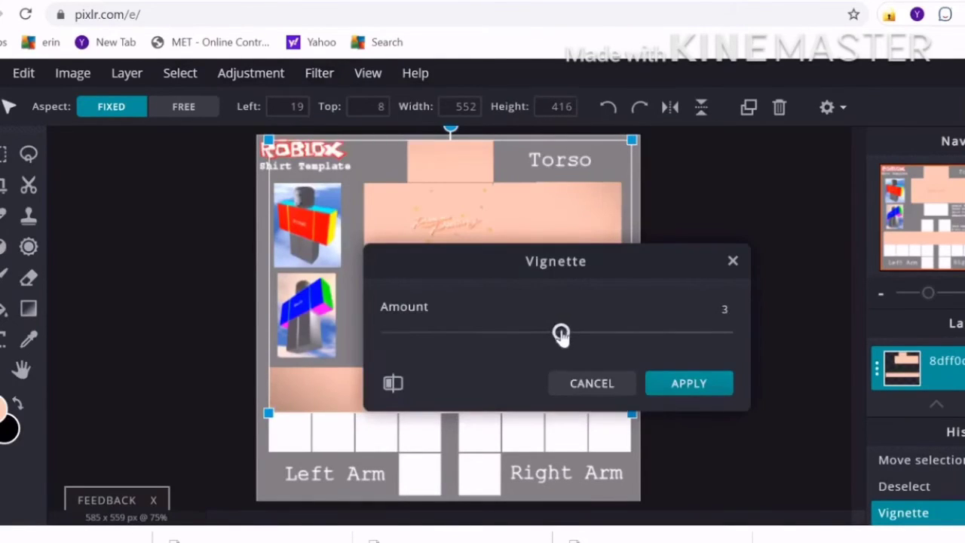
click(688, 384)
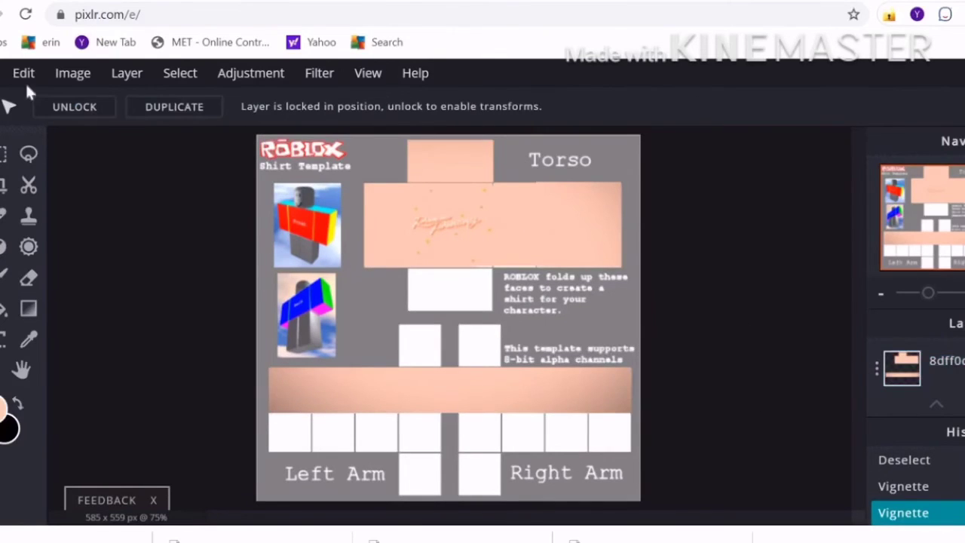
- Try the Blur brush at size 50 and strength 40 over the arm band's edges and panels, and undo the blurring
click(2, 246)
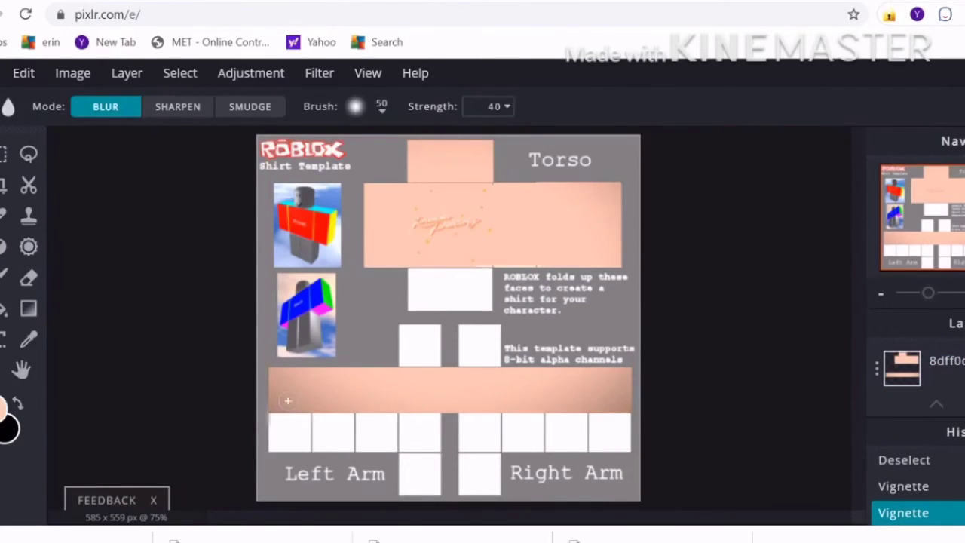
drag(287, 401, 491, 463)
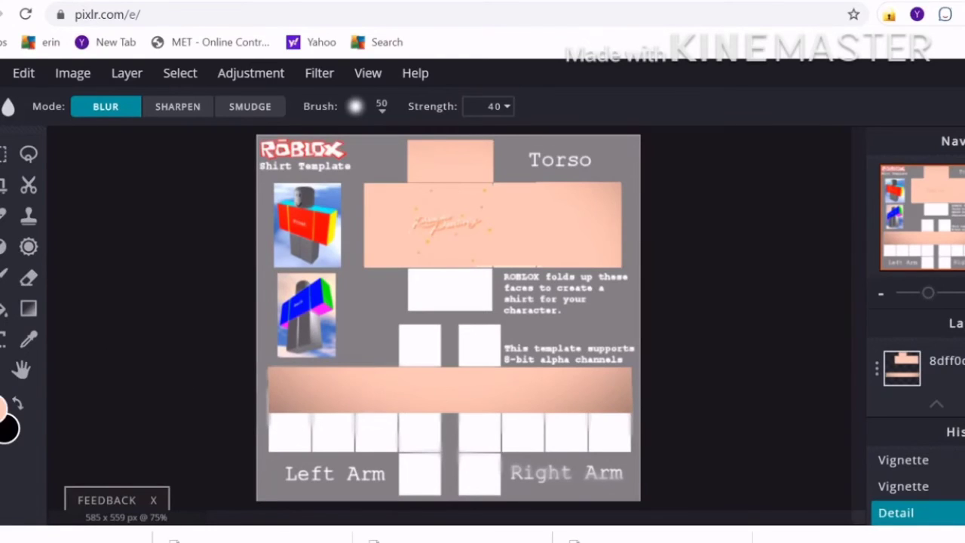
click(903, 486)
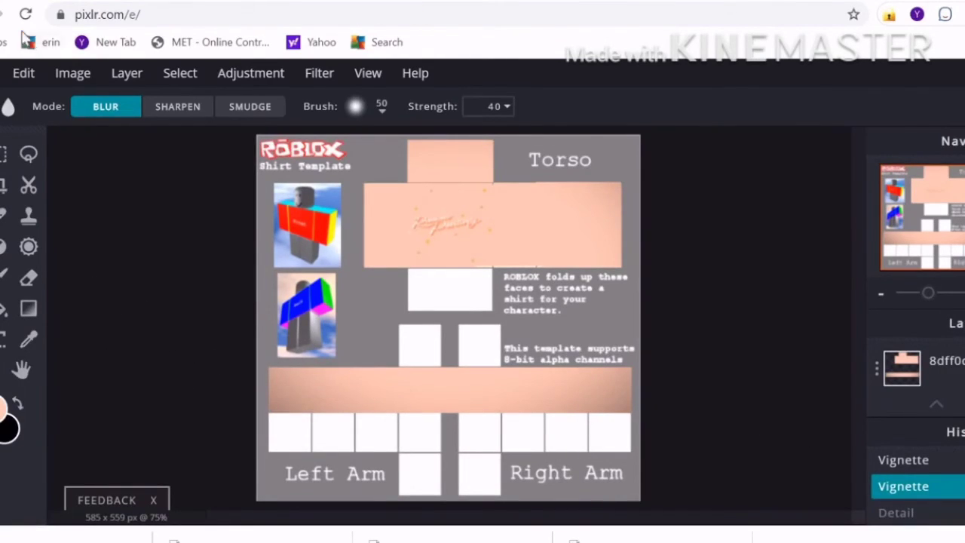
scroll(430, 276, down, 2)
scroll(349, 164, up, 5)
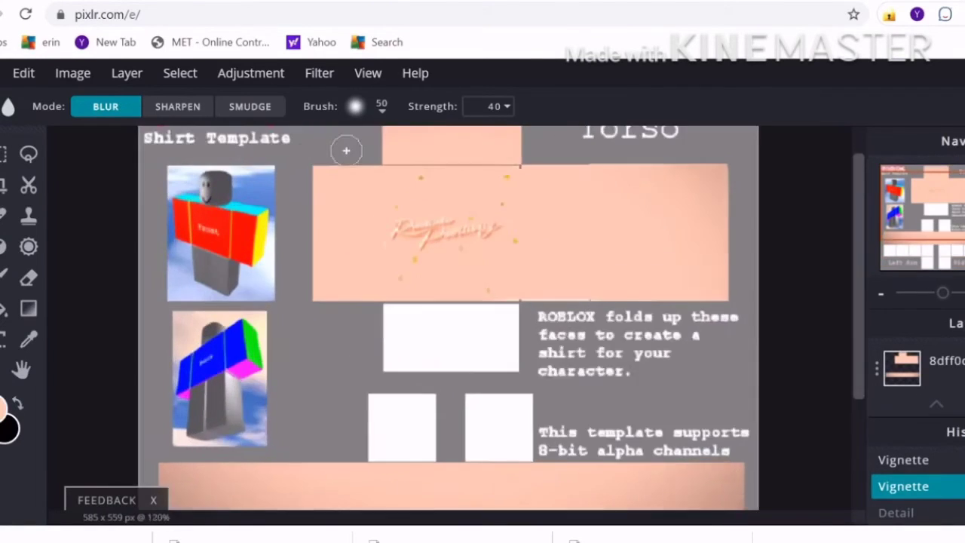
scroll(521, 231, down, 5)
scroll(278, 469, up, 2)
scroll(449, 318, up, 1)
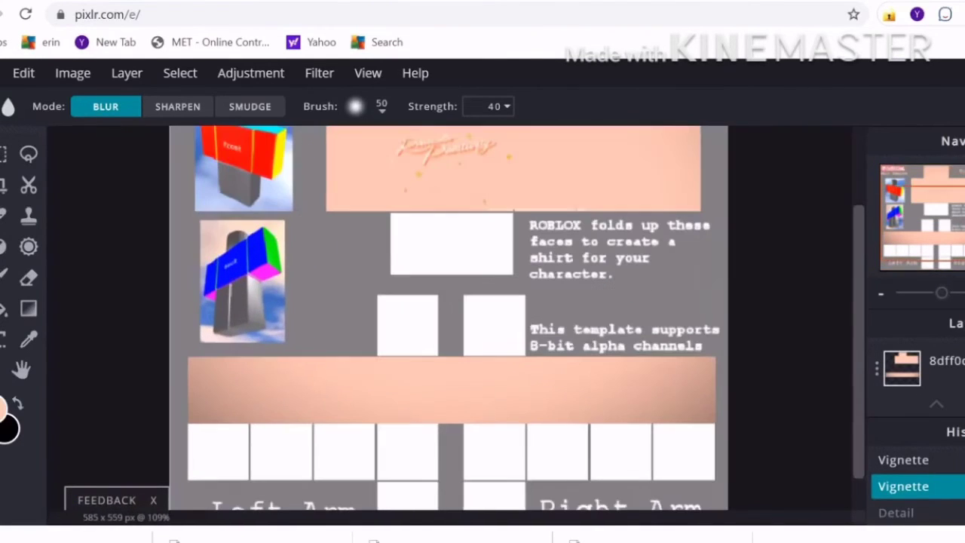
- Select a thin strip along the lower edge of the torso band and fill it with peach
key(m)
drag(402, 164, 661, 209)
click(252, 289)
drag(497, 199, 599, 212)
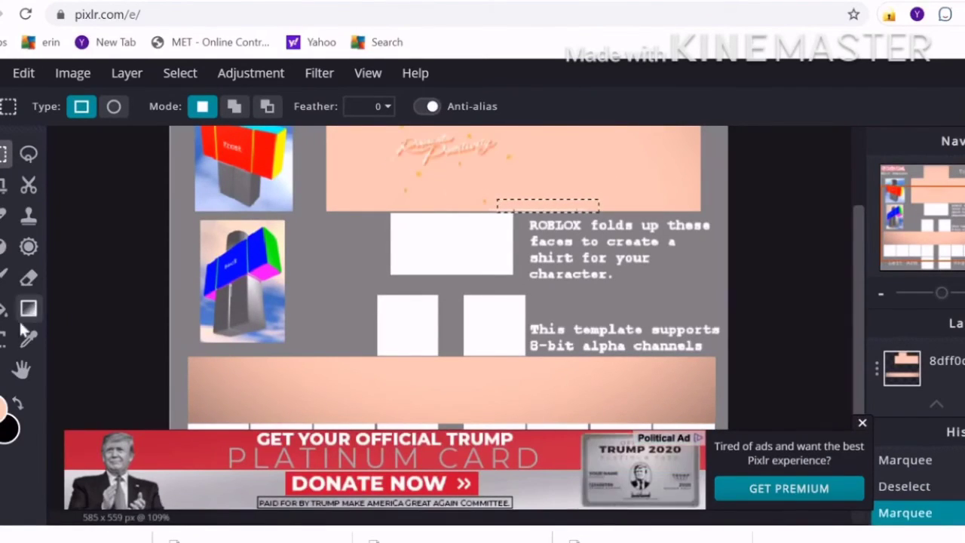
click(518, 208)
click(536, 206)
click(582, 210)
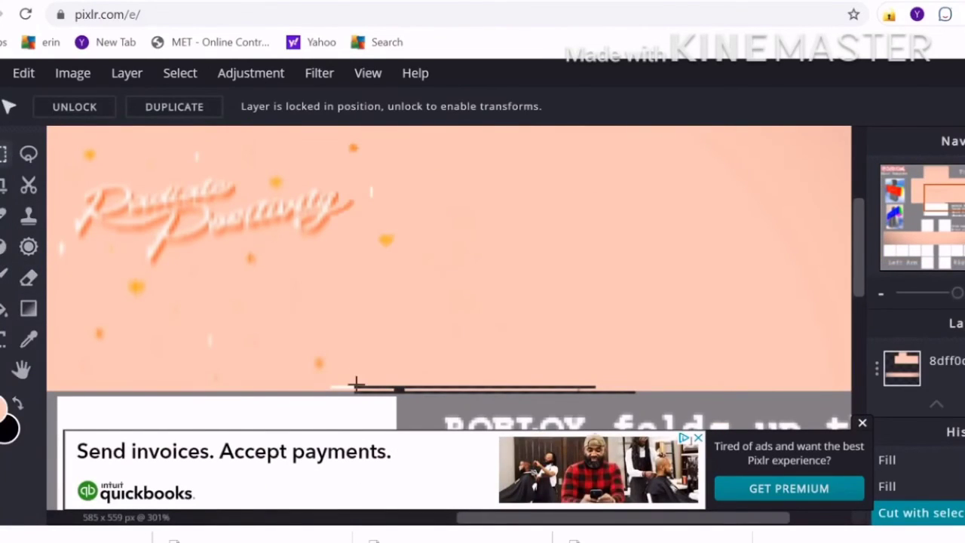
- Select the area around the dark lines on the torso band's lower edge and fill the lines with peach
key(m)
drag(315, 352, 709, 398)
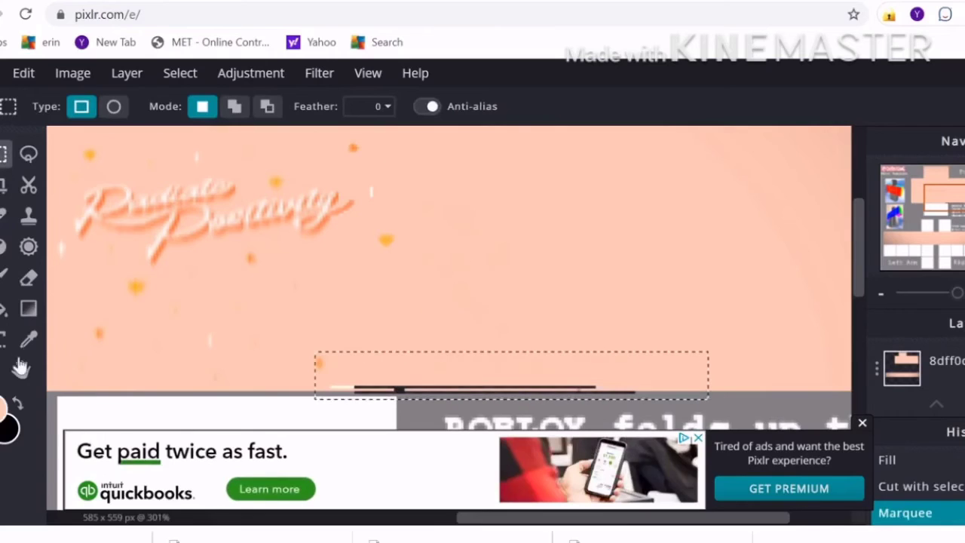
click(5, 310)
click(397, 367)
click(396, 367)
click(348, 388)
scroll(580, 358, down, 3)
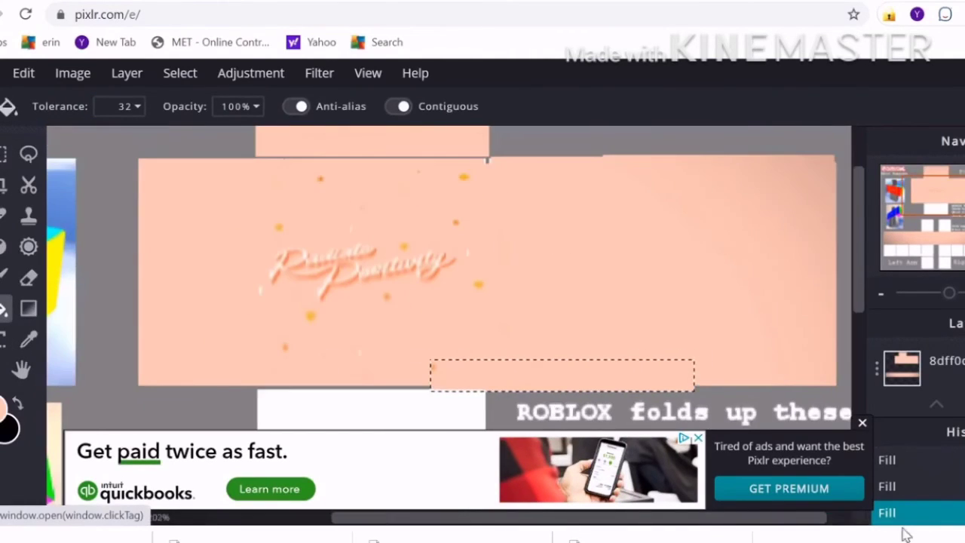
click(887, 486)
scroll(251, 266, down, 3)
key(ctrl+y)
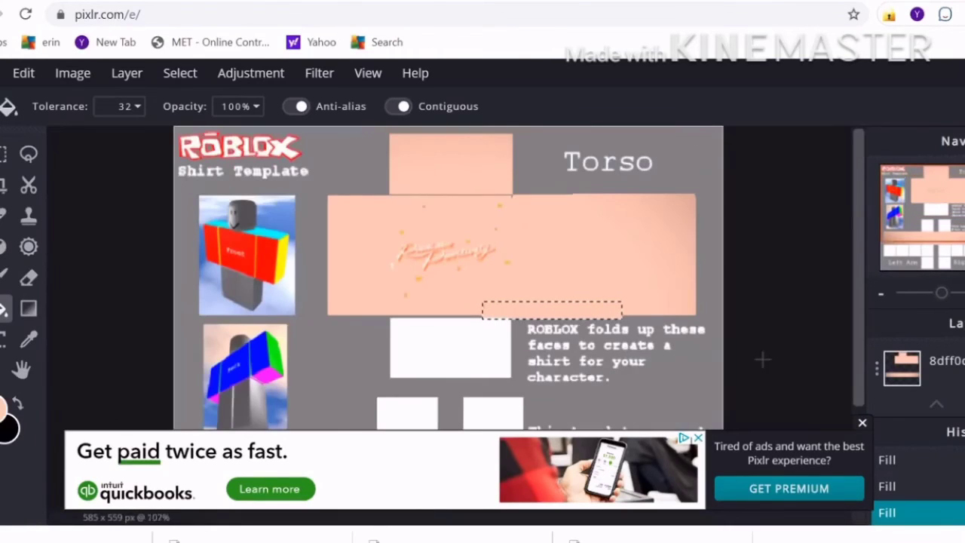
- Move the selection away from the torso band's lower edge and clear it
key(v)
click(270, 488)
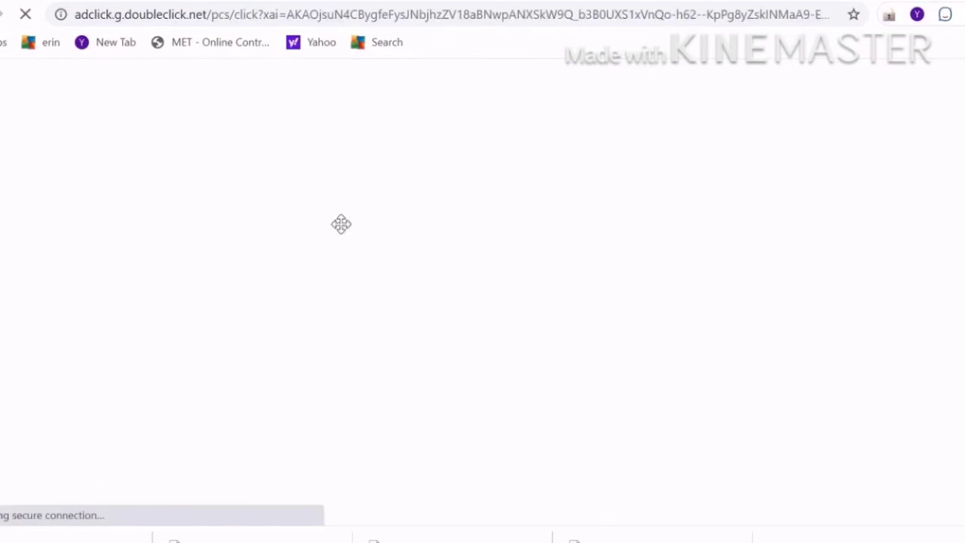
key(ctrl+w)
click(790, 292)
drag(624, 320, 709, 289)
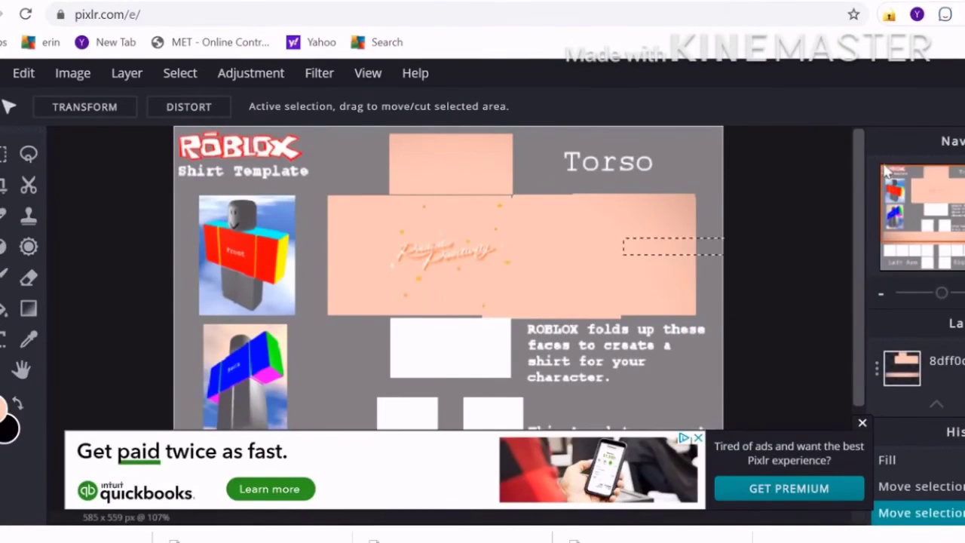
click(782, 208)
key(ctrl+d)
scroll(763, 202, down, 4)
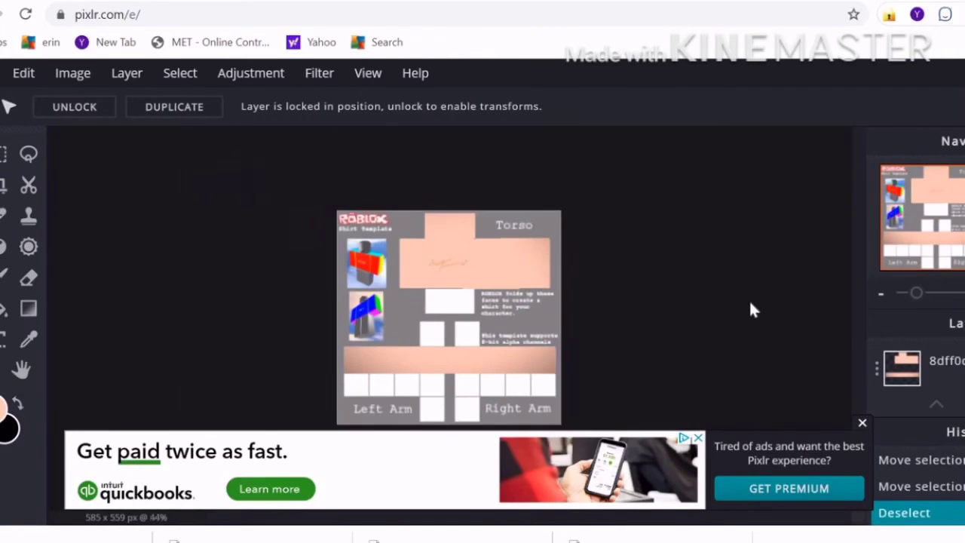
- Apply another Vignette filter with a raised amount to the shirt template layer
scroll(215, 151, up, 2)
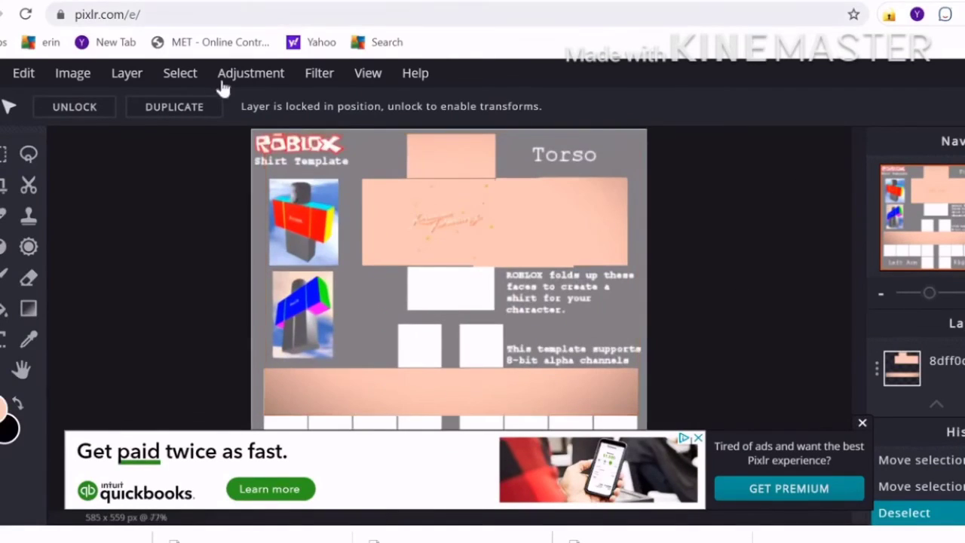
click(319, 73)
click(377, 144)
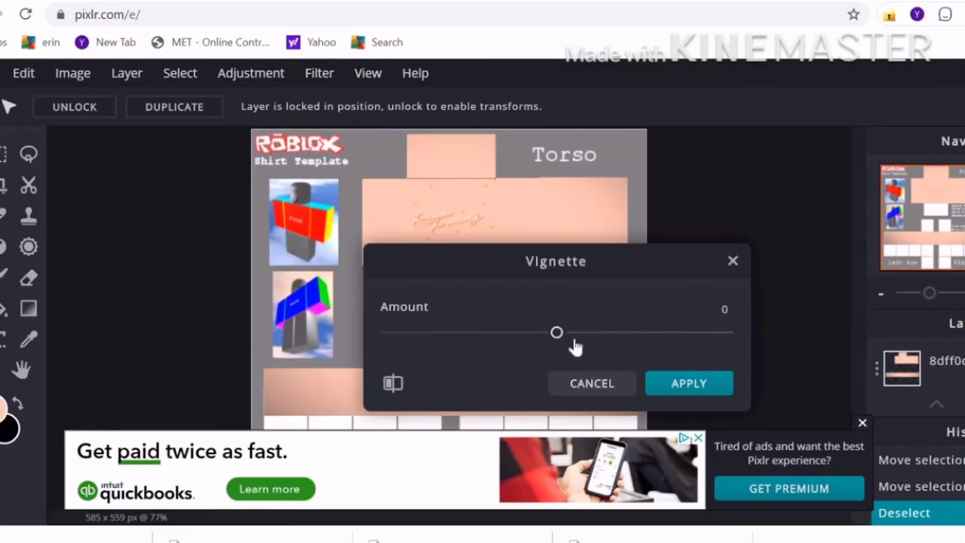
drag(575, 345, 668, 398)
click(694, 385)
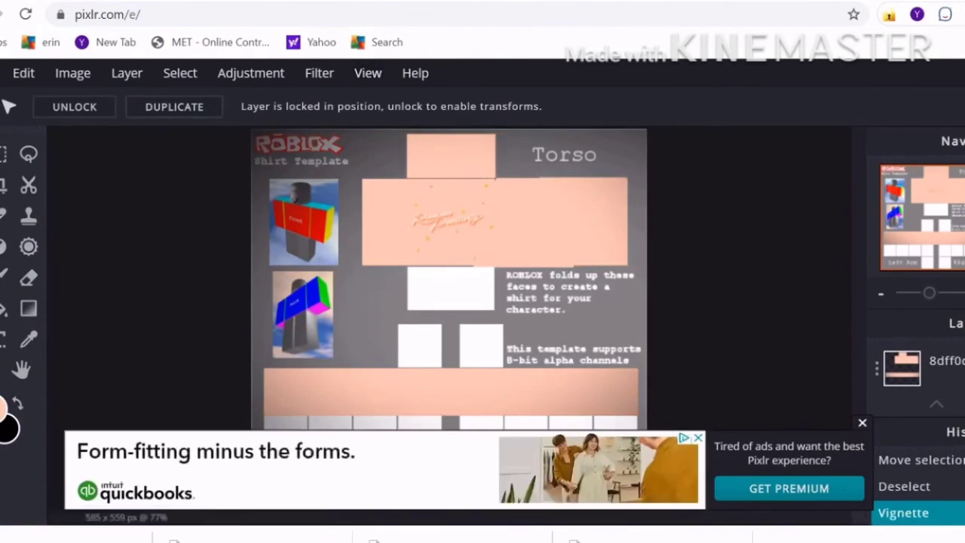
- Download the shirt template as a high-quality JPG named "Radiate positivity"
key(ctrl+a)
scroll(706, 241, up, 5)
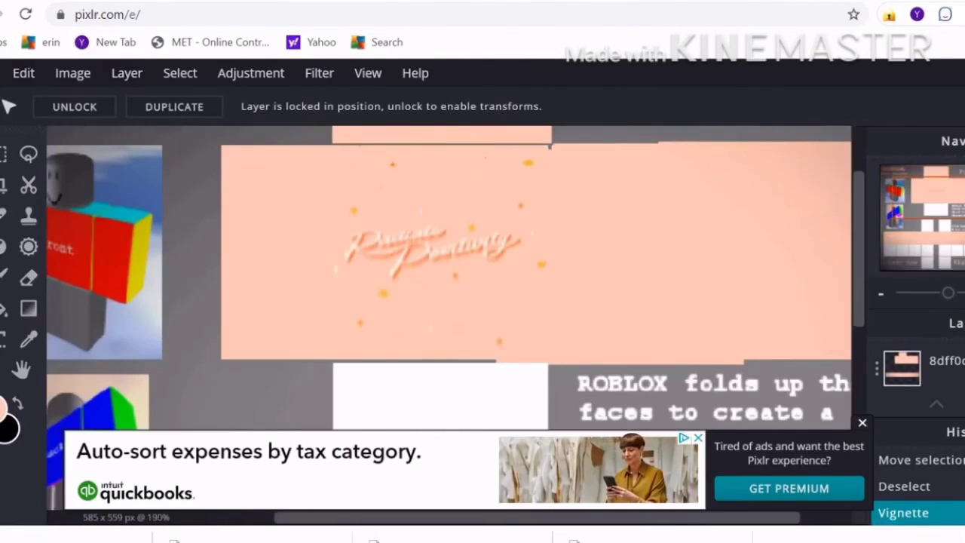
click(1, 73)
click(39, 207)
text(Radiate positivity)
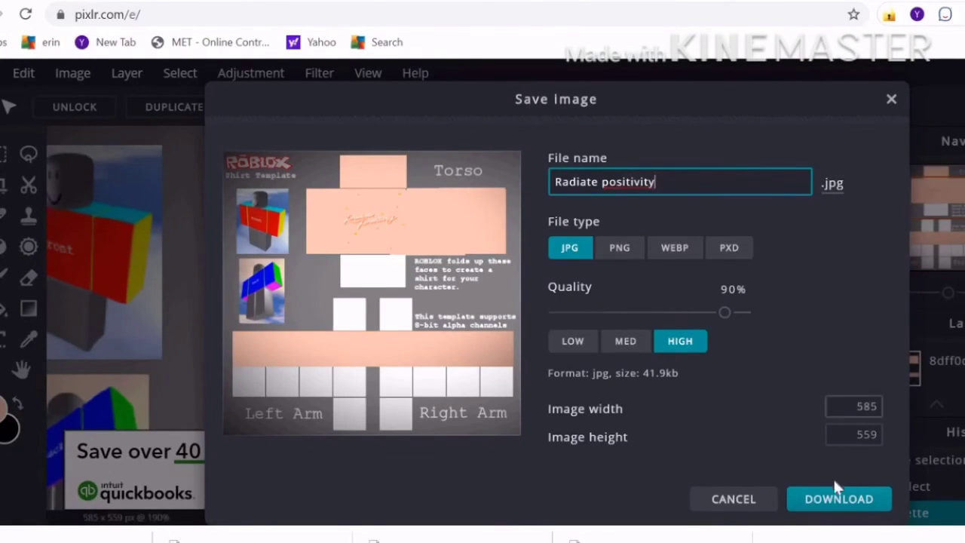
click(843, 507)
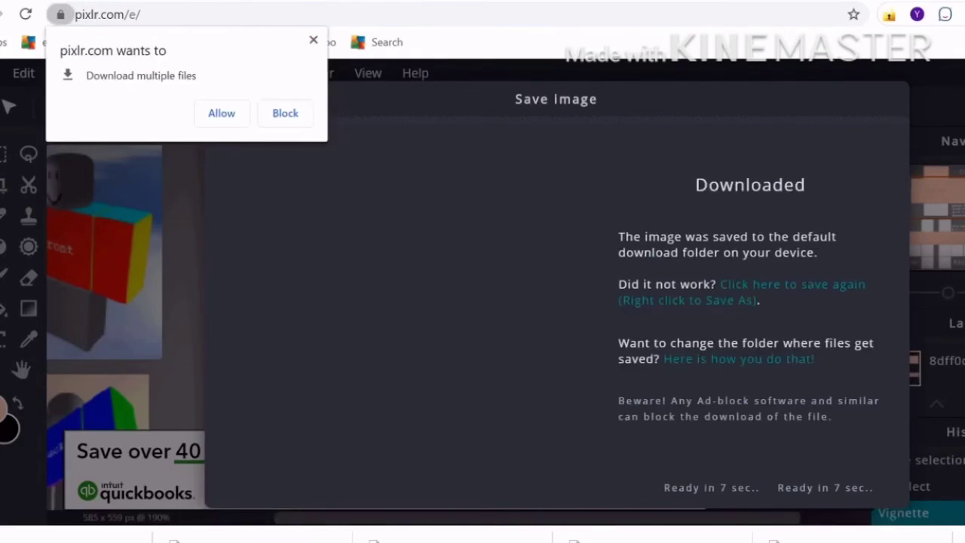